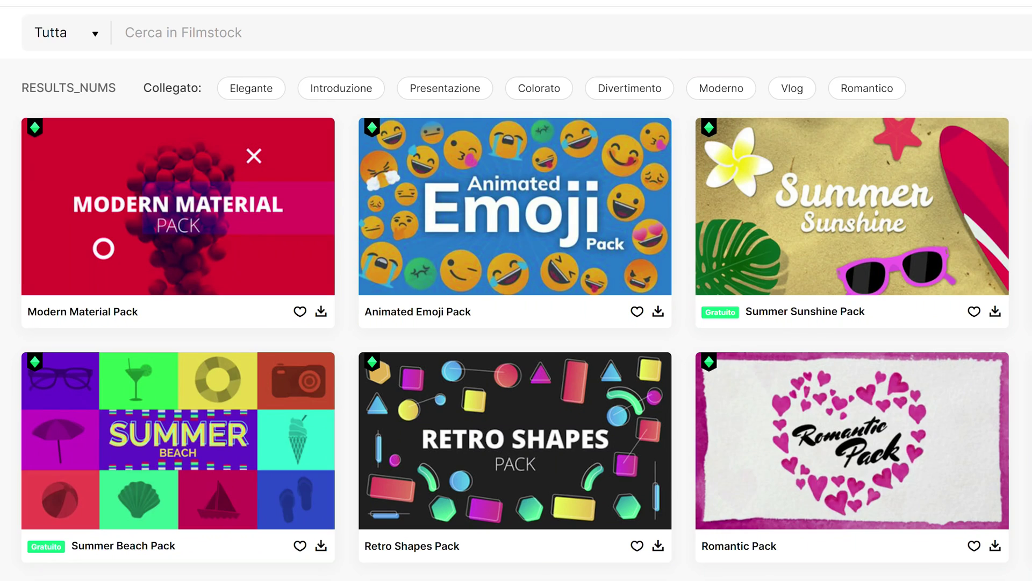
# Step: Browse the Filmstock catalogue for themed effect and title packs
pyautogui.scroll(-9, 67, 251)
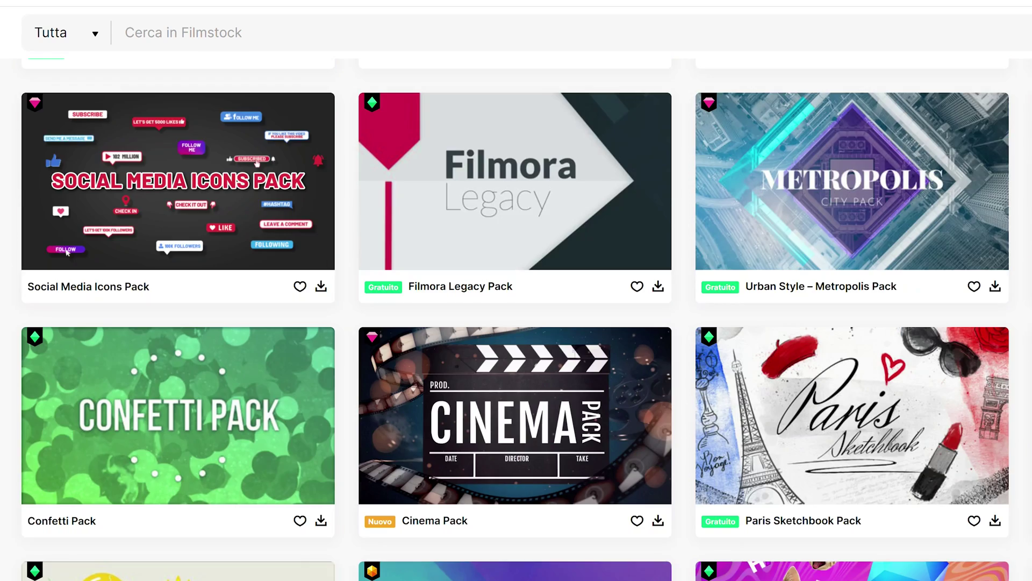
pyautogui.scroll(-11, 67, 252)
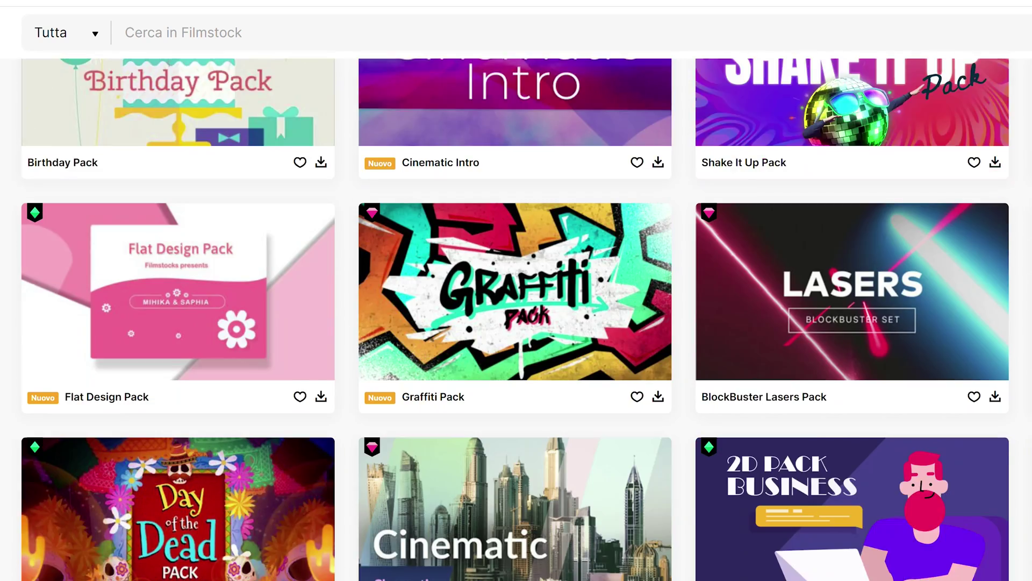
pyautogui.scroll(-14, 516, 319)
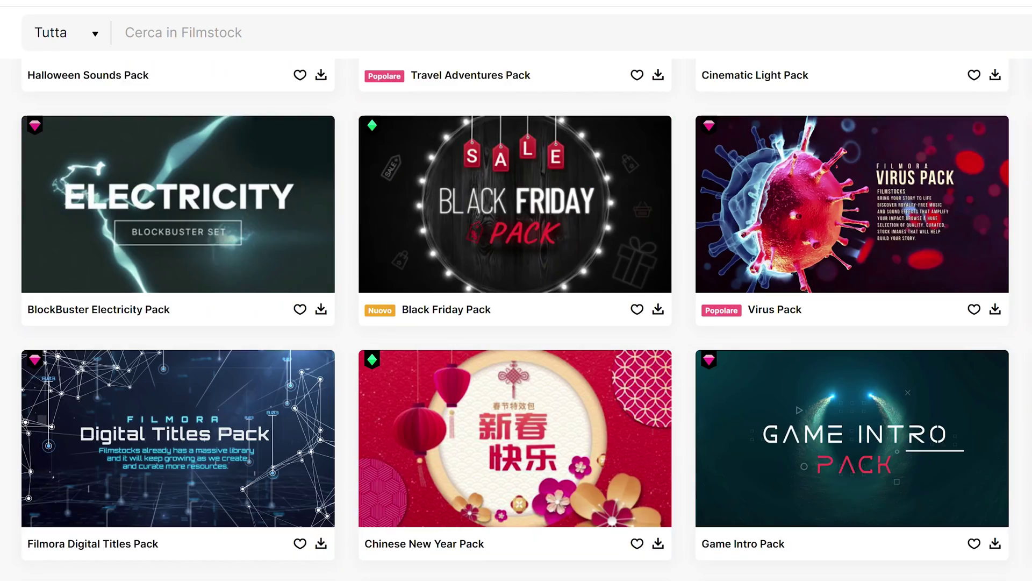
pyautogui.scroll(-12, 516, 319)
pyautogui.scroll(-12, 516, 319)
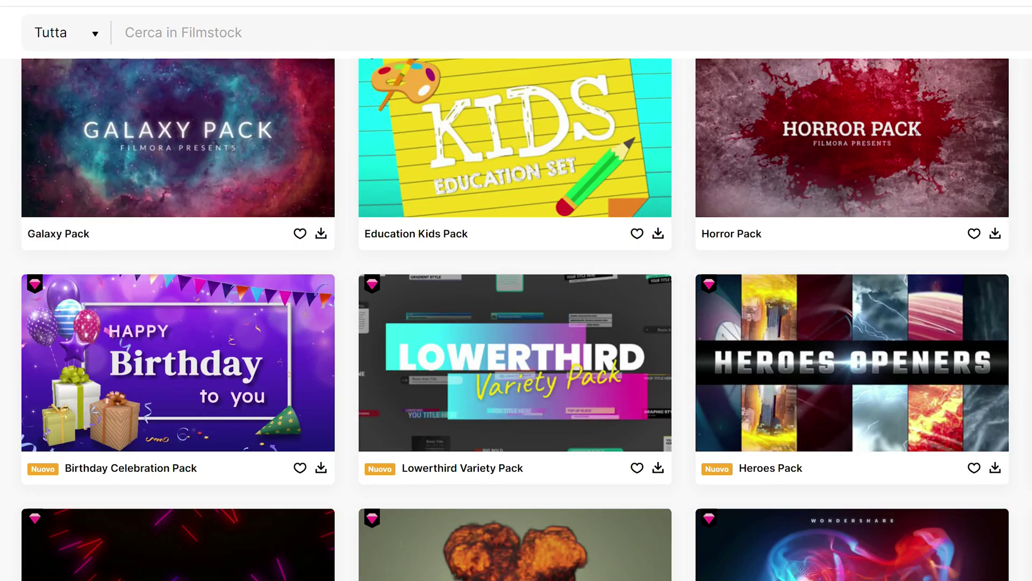
pyautogui.scroll(-14, 516, 319)
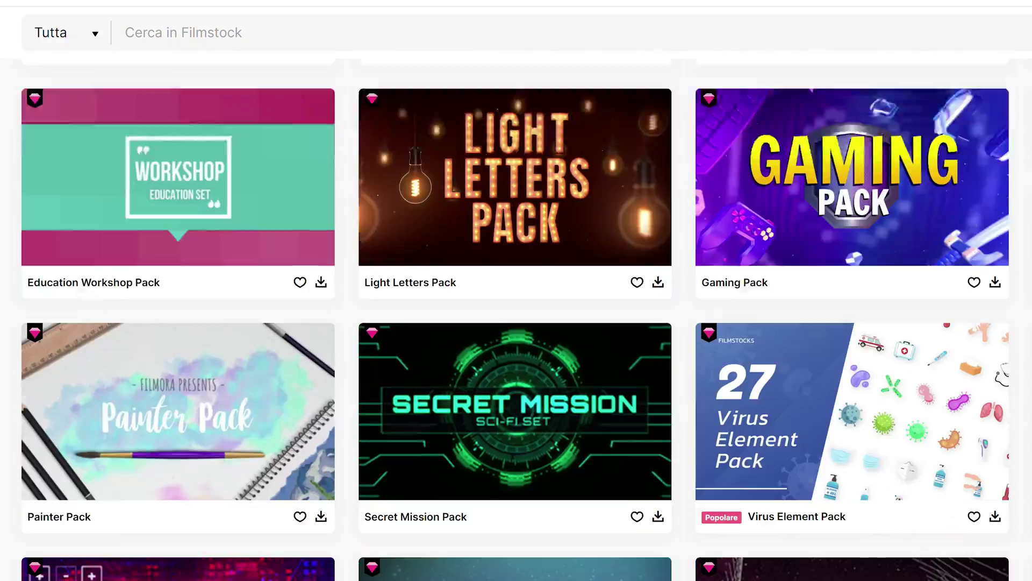
pyautogui.scroll(-8, 516, 319)
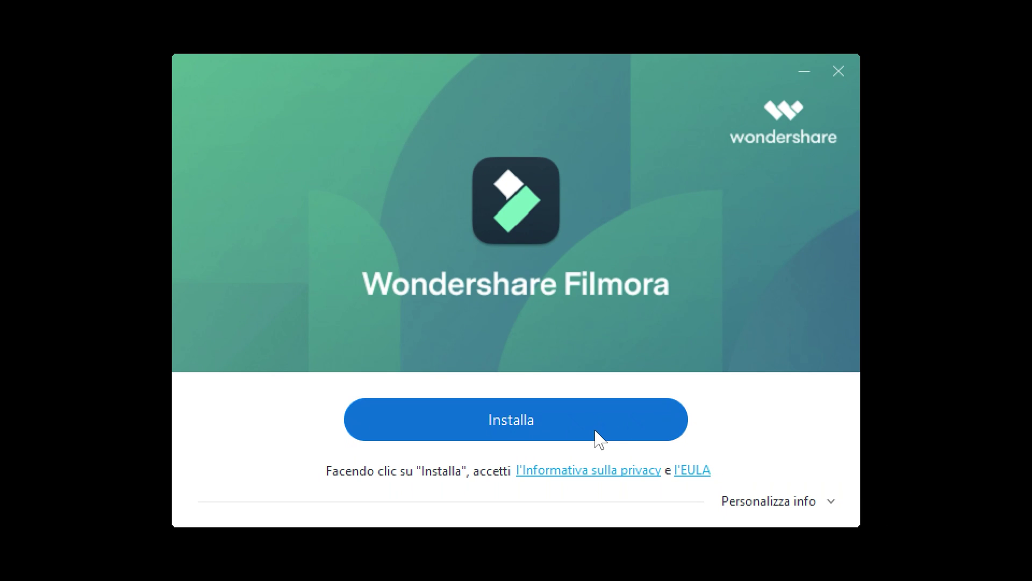
# Step: Install Wondershare Filmora and start its guided tour for creating a first video
pyautogui.click(600, 440)
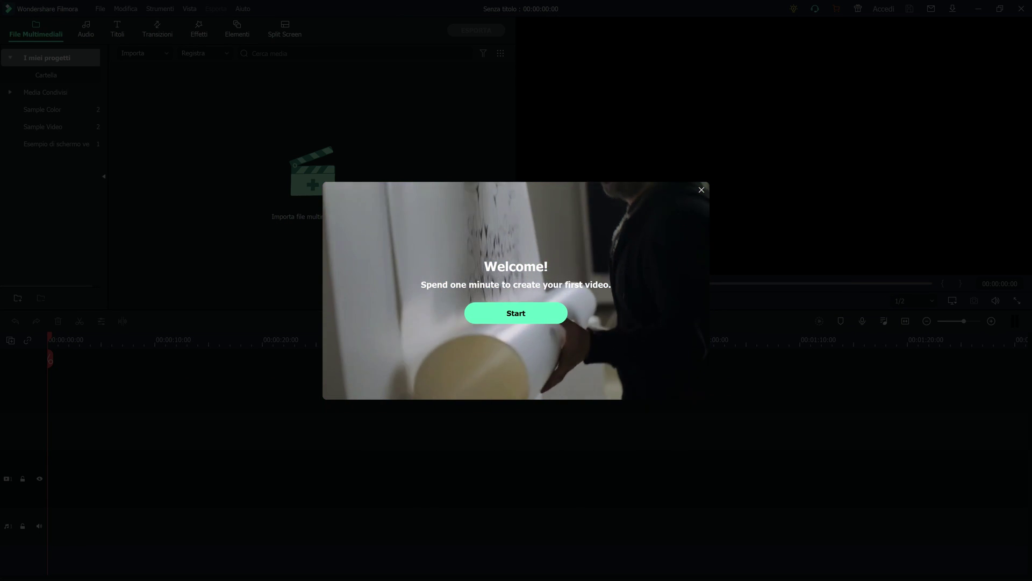
pyautogui.click(559, 315)
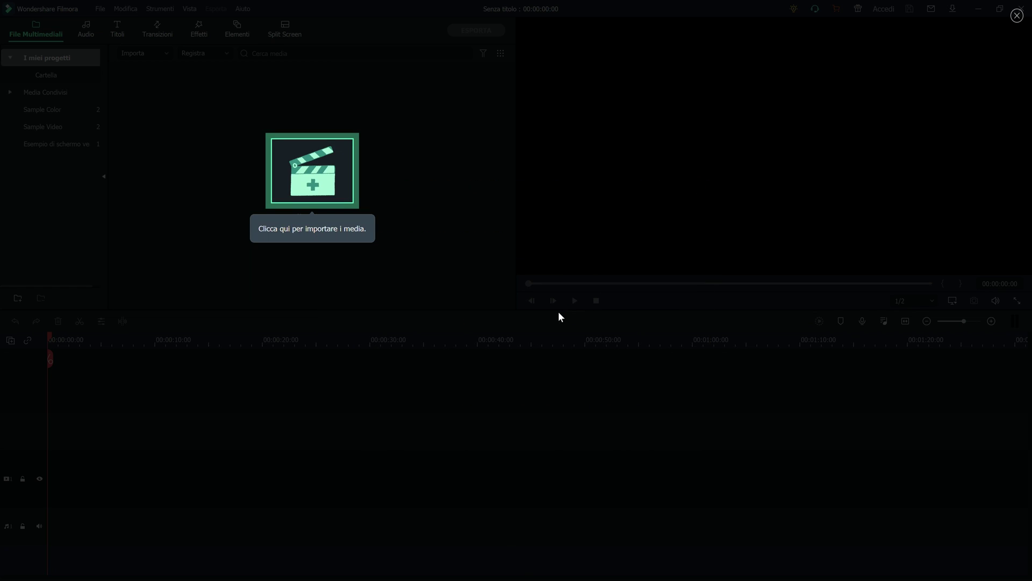
# Step: Import Boxing.mp4 from the Preset Videos folder and place it at the start of the first video track
pyautogui.click(300, 191)
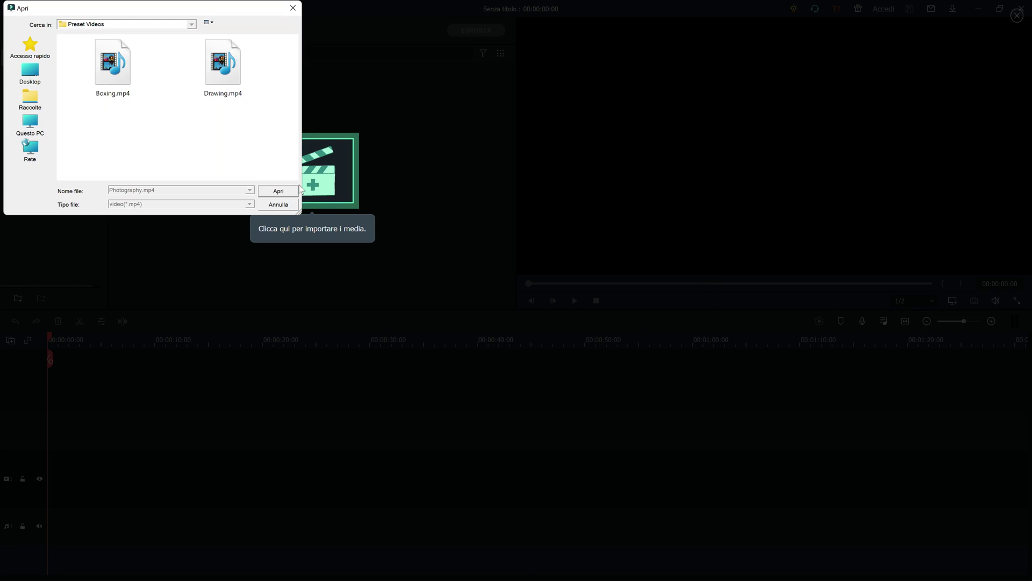
pyautogui.click(107, 74)
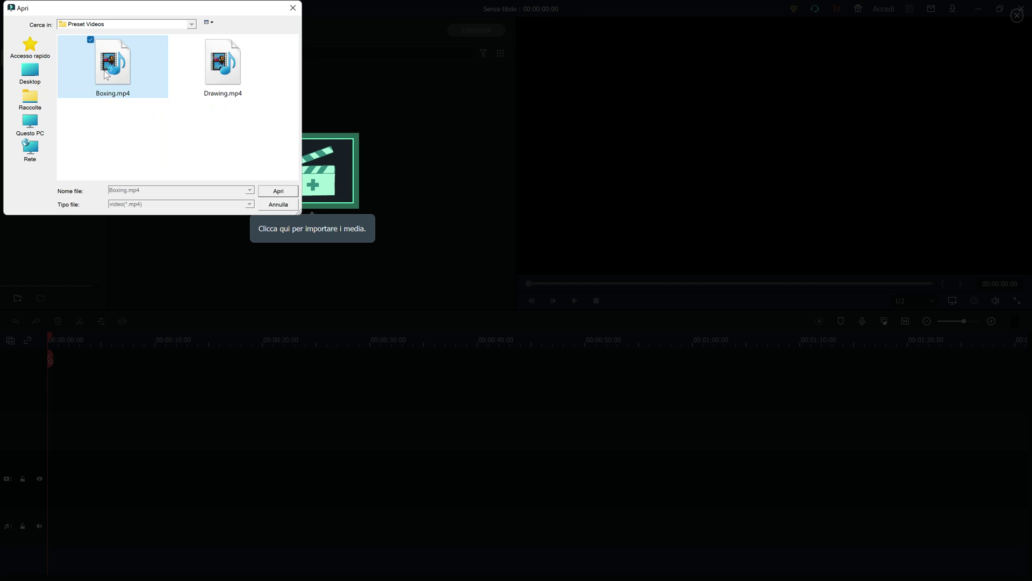
pyautogui.click(277, 192)
pyautogui.moveTo(231, 128); pyautogui.dragTo(52, 476)
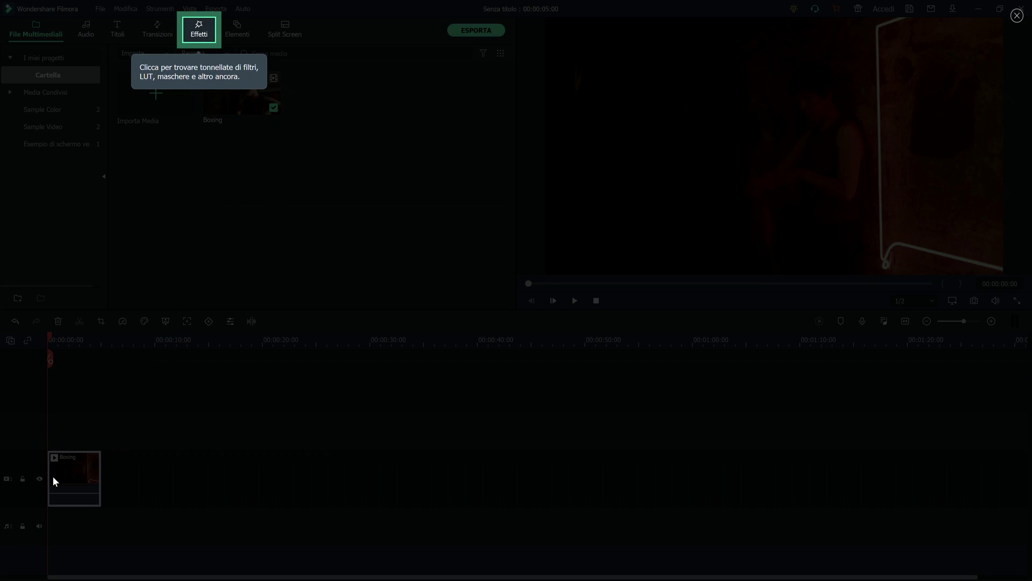
# Step: Add the Aberrazione cromatica effect on the track above the Boxing clip and play the project preview
pyautogui.click(187, 35)
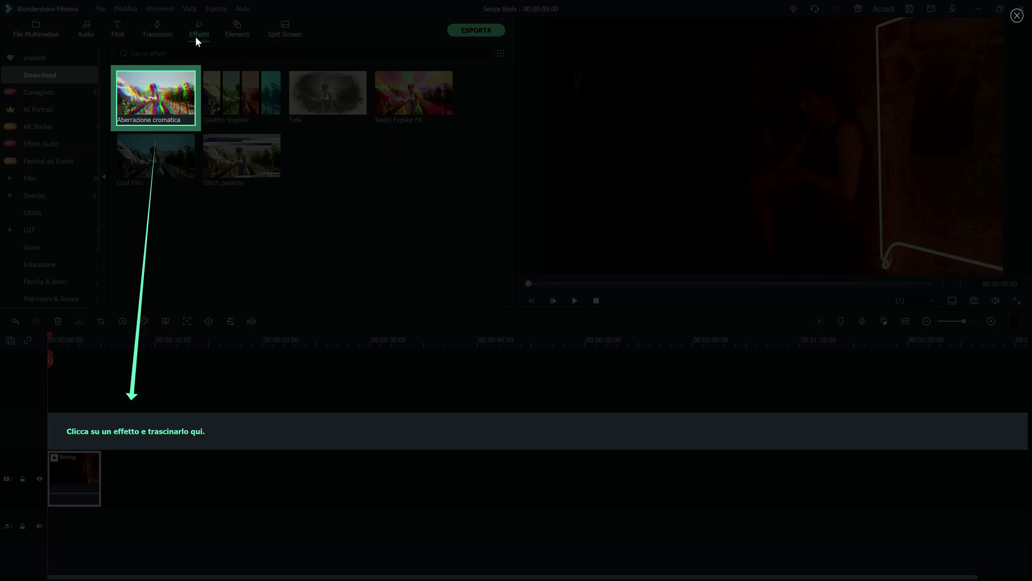
pyautogui.moveTo(108, 282); pyautogui.dragTo(50, 443)
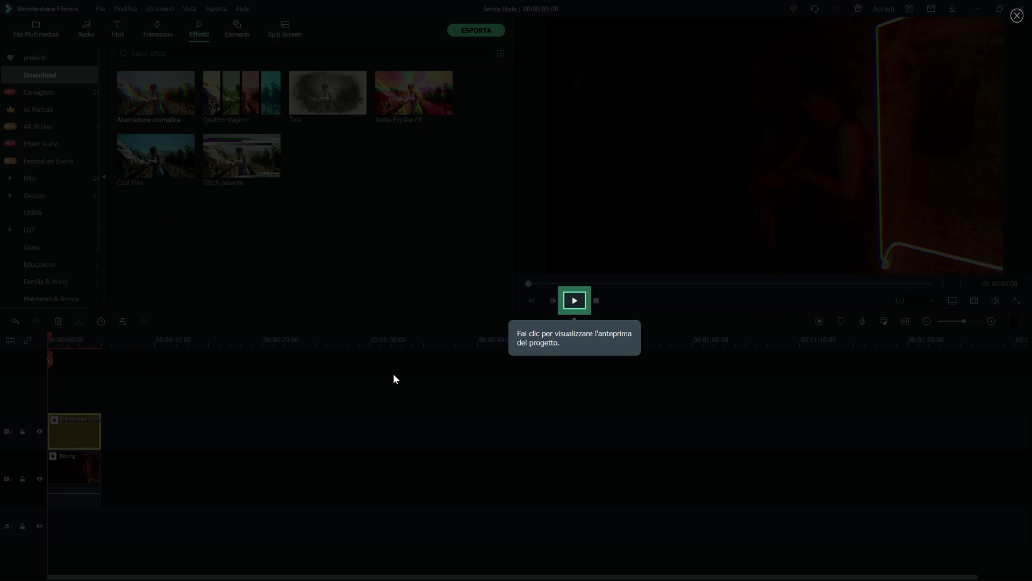
pyautogui.click(581, 299)
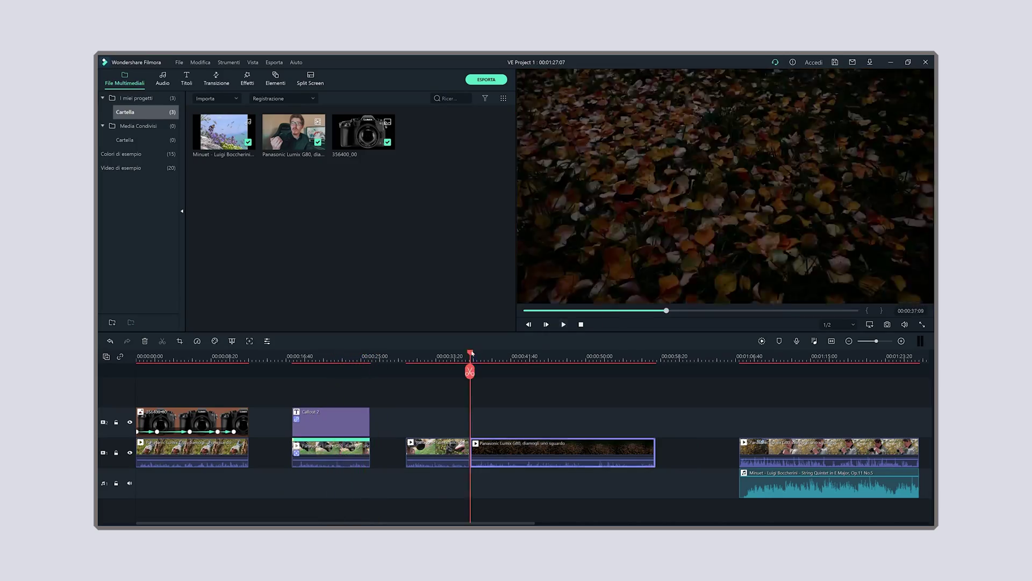
pyautogui.moveTo(459, 359); pyautogui.dragTo(472, 355)
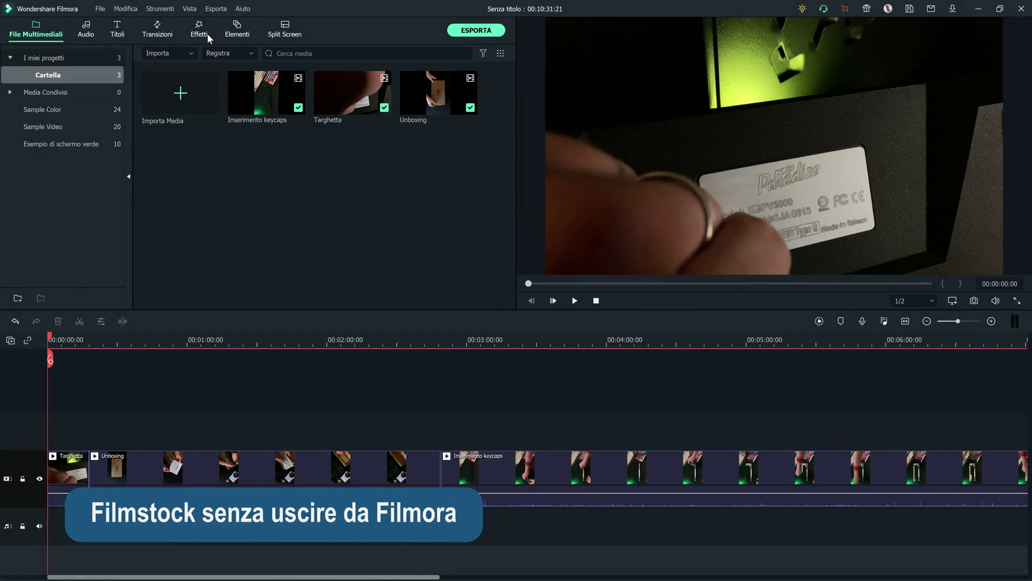
# Step: Find the Filmora Legacy Pack overlay among the recommended effects and place it on video track 3 at the playhead
pyautogui.click(208, 34)
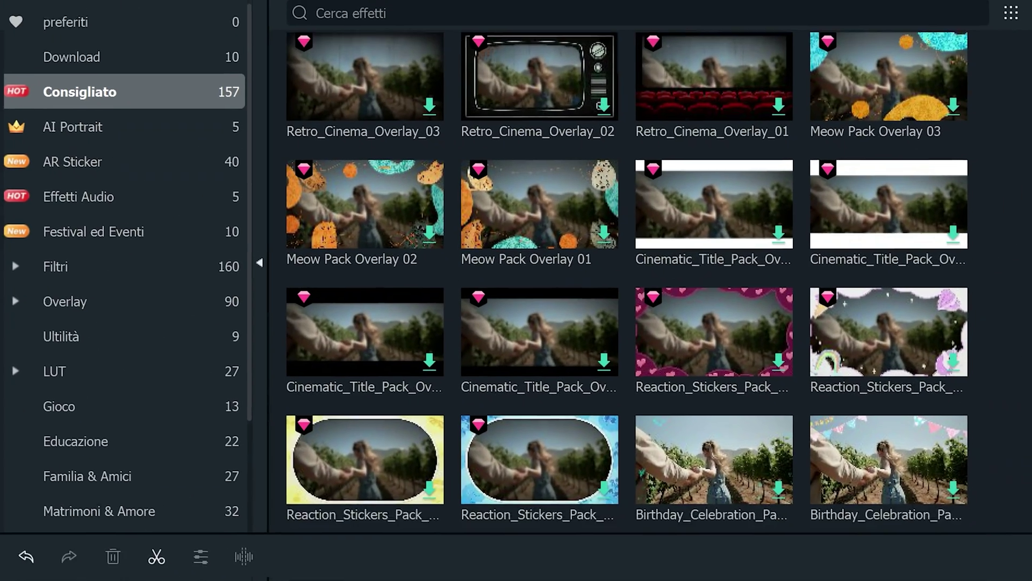
pyautogui.scroll(-6, 626, 285)
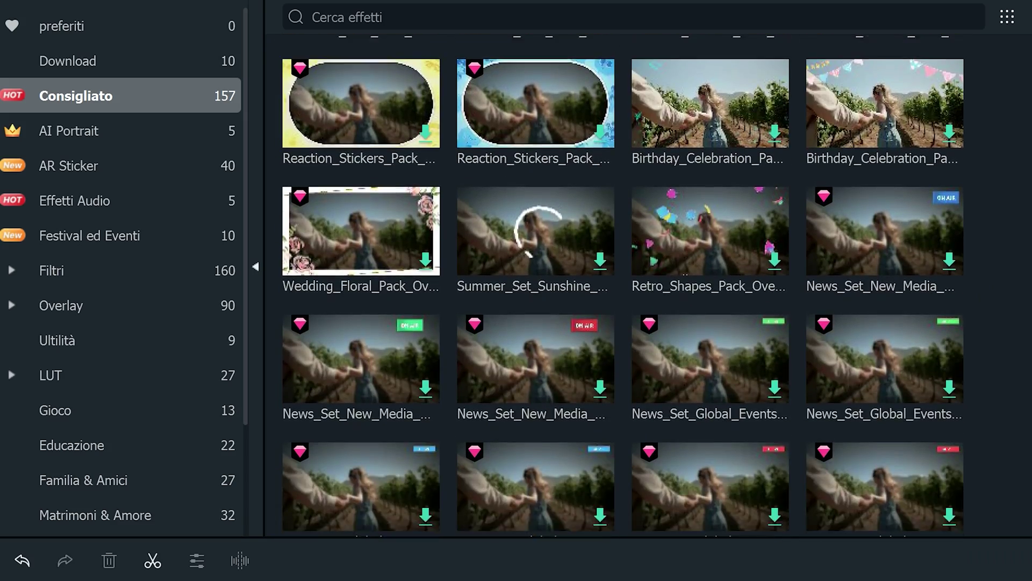
pyautogui.scroll(-8, 622, 282)
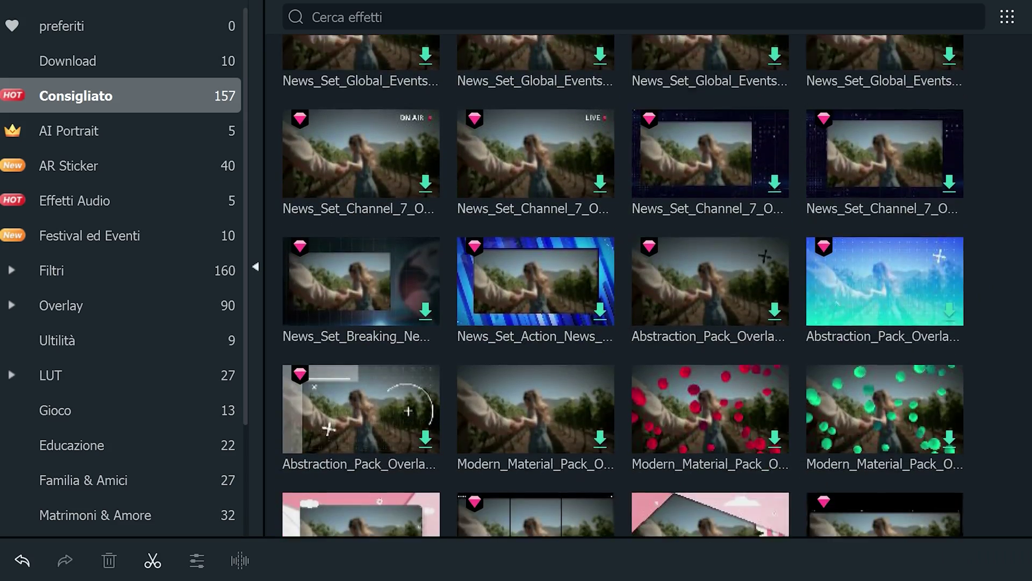
pyautogui.scroll(-6, 623, 285)
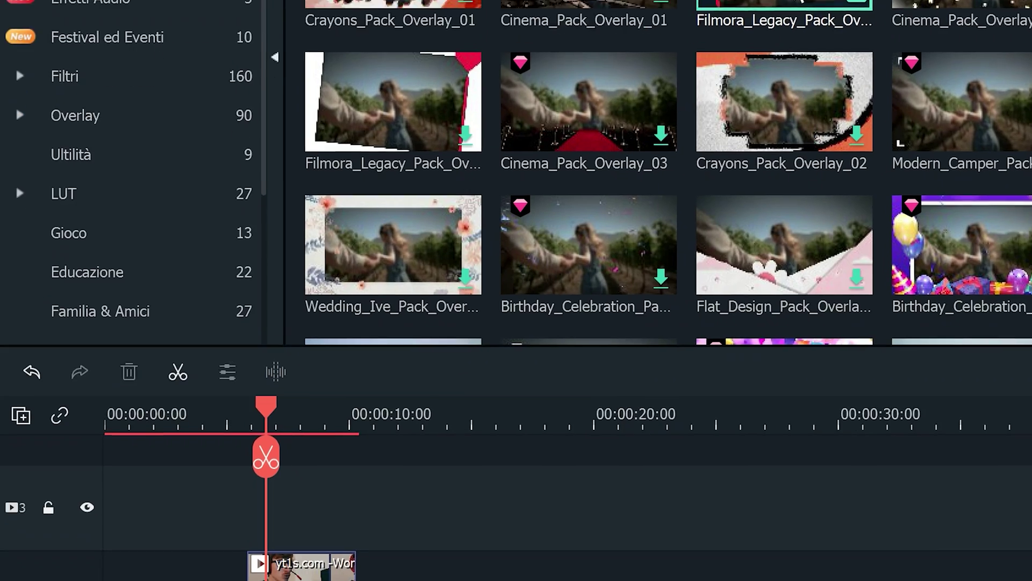
pyautogui.moveTo(784, 5); pyautogui.dragTo(268, 528)
pyautogui.moveTo(119, 376); pyautogui.dragTo(101, 328)
pyautogui.click(119, 344)
pyautogui.click(59, 308)
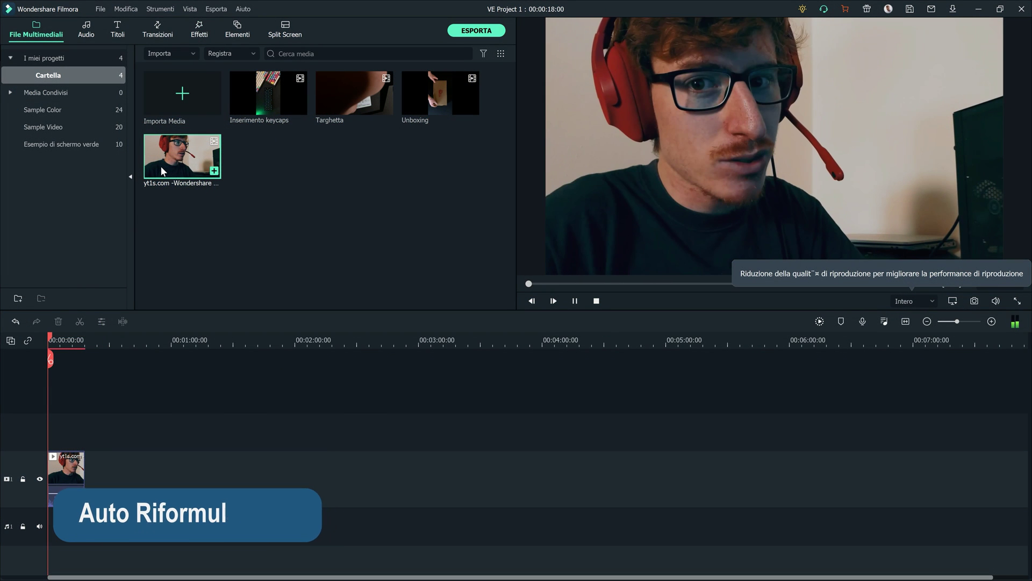
# Step: Analyze the yt1s.com media clip for automatic reframing with a 9:16 aspect ratio and the movement speed set to Lento
pyautogui.rightClick(161, 166)
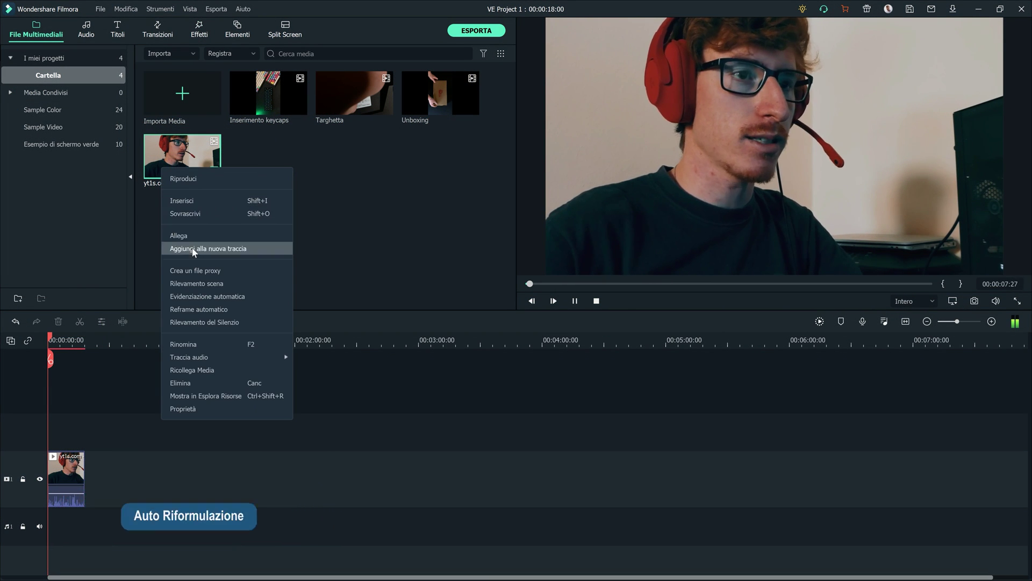
pyautogui.click(204, 309)
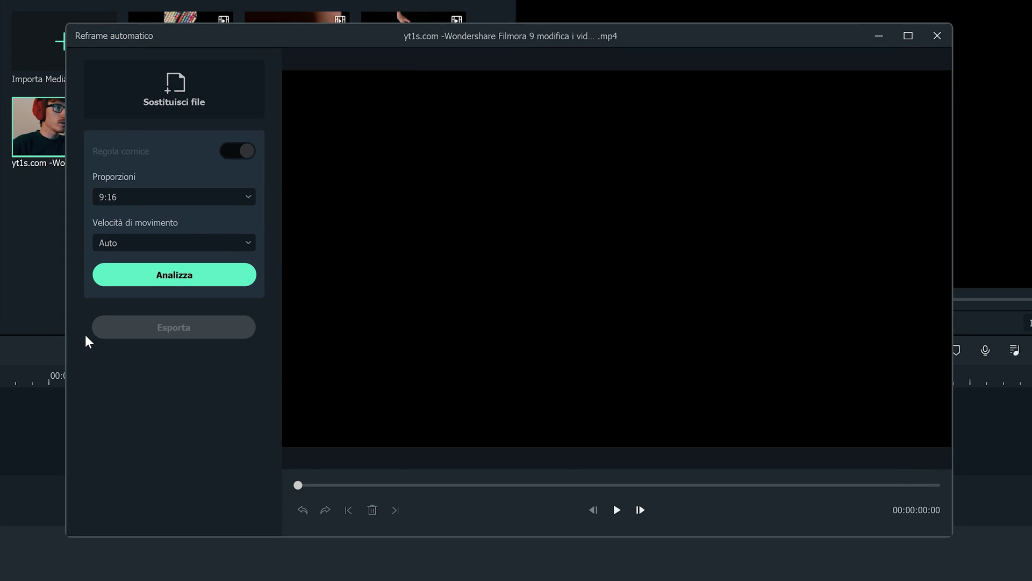
pyautogui.click(247, 196)
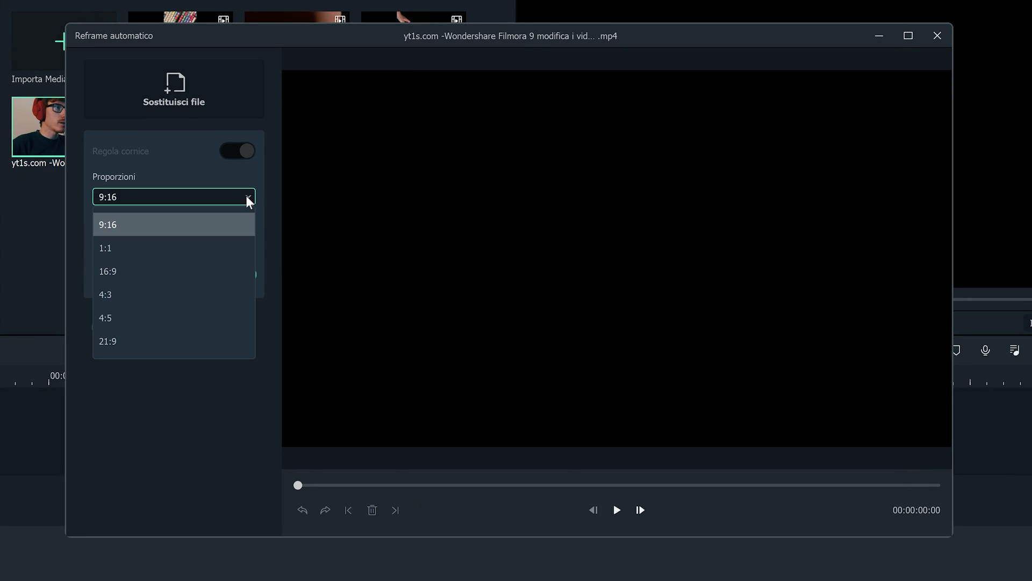
pyautogui.click(247, 196)
pyautogui.click(245, 242)
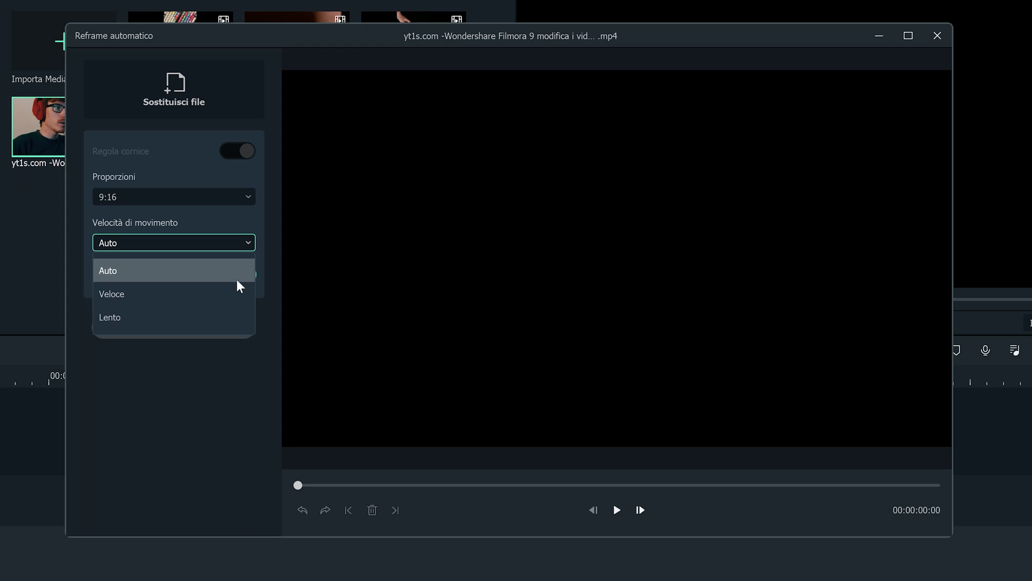
pyautogui.click(230, 316)
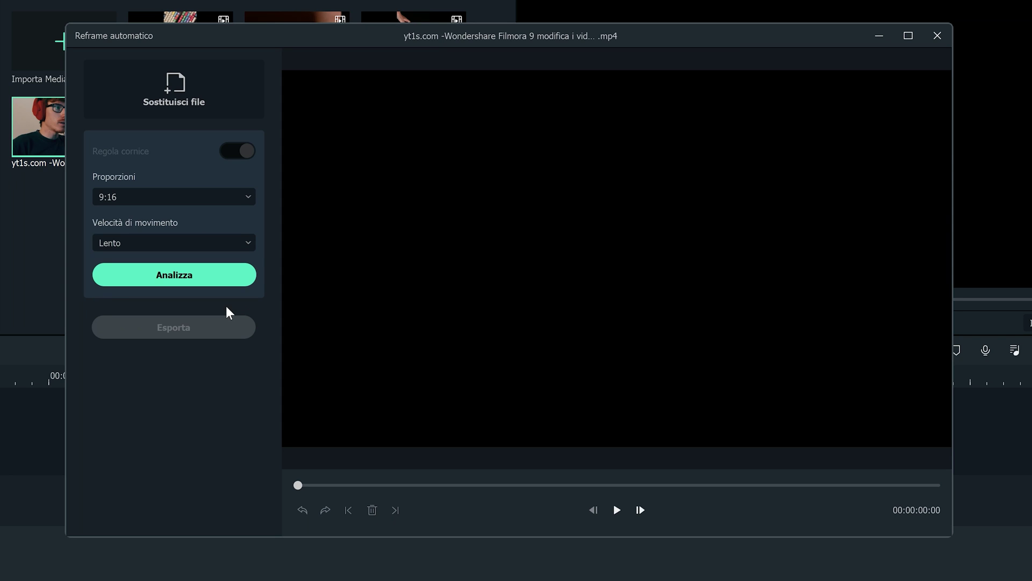
pyautogui.click(215, 281)
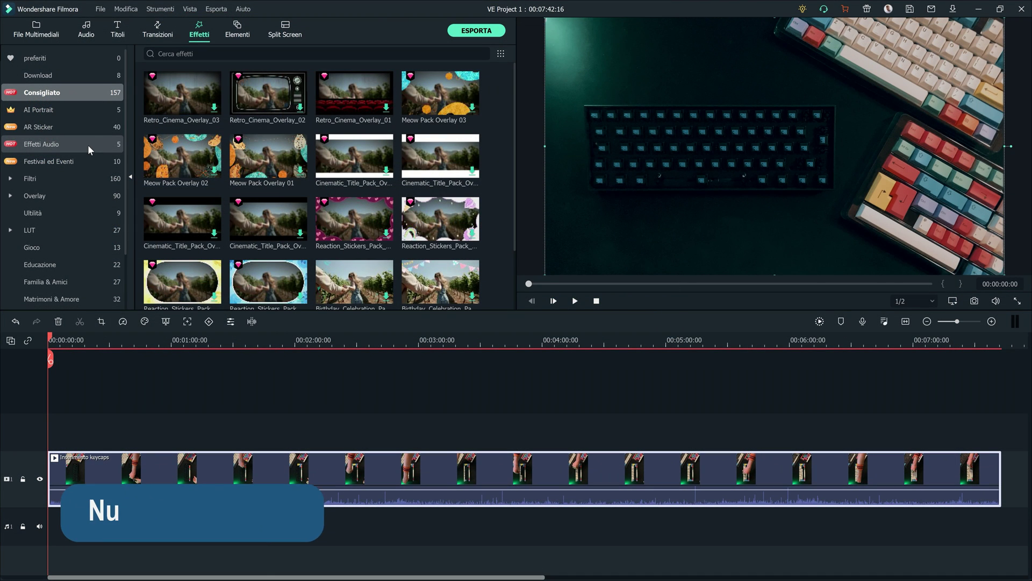
# Step: Apply the Echo audio effect to the Inserimento keycaps clip and set its delay to 1.68 s and its delay factor to 0.17
pyautogui.click(88, 144)
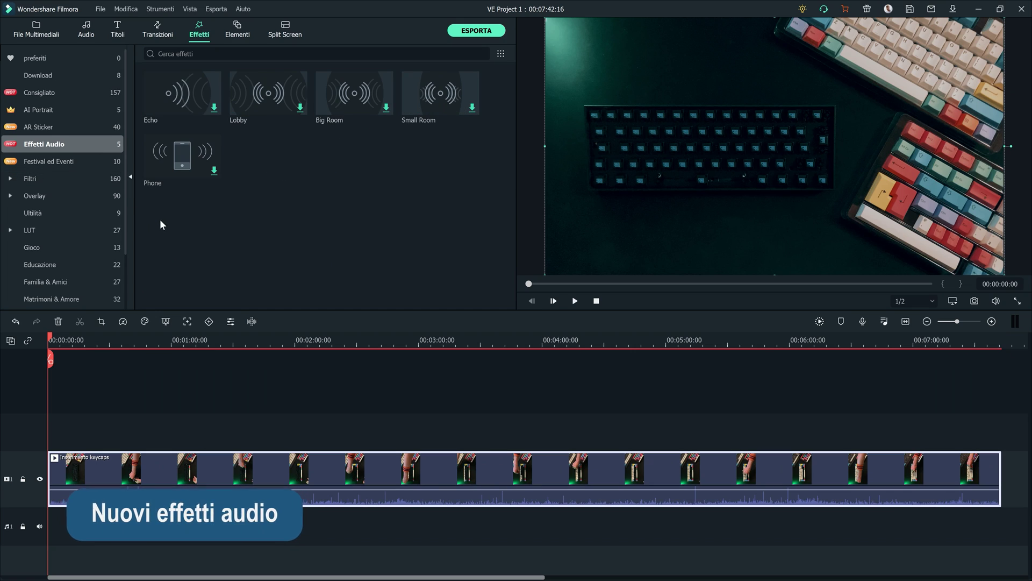
pyautogui.moveTo(187, 102); pyautogui.dragTo(167, 465)
pyautogui.doubleClick(166, 466)
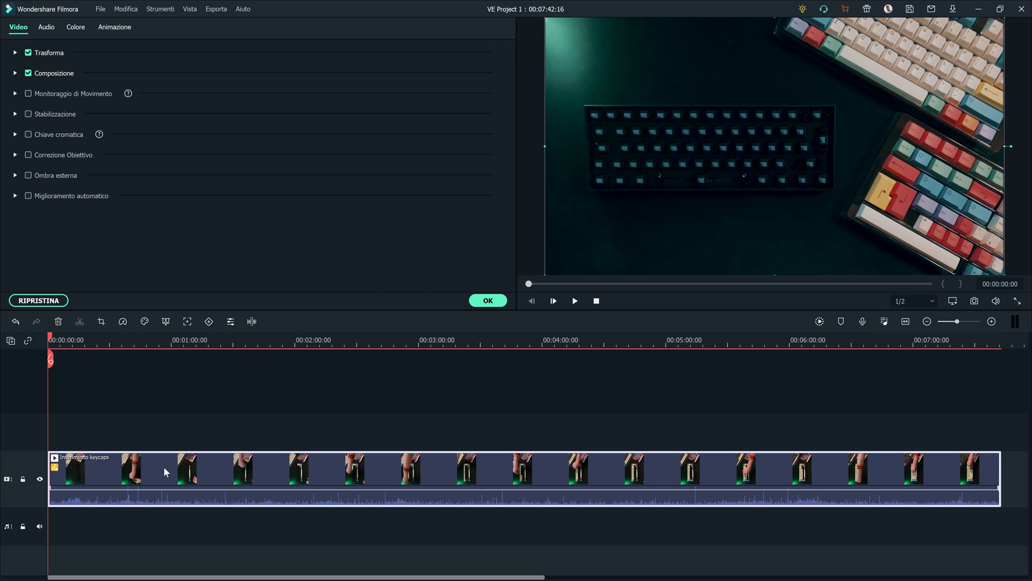
pyautogui.click(45, 28)
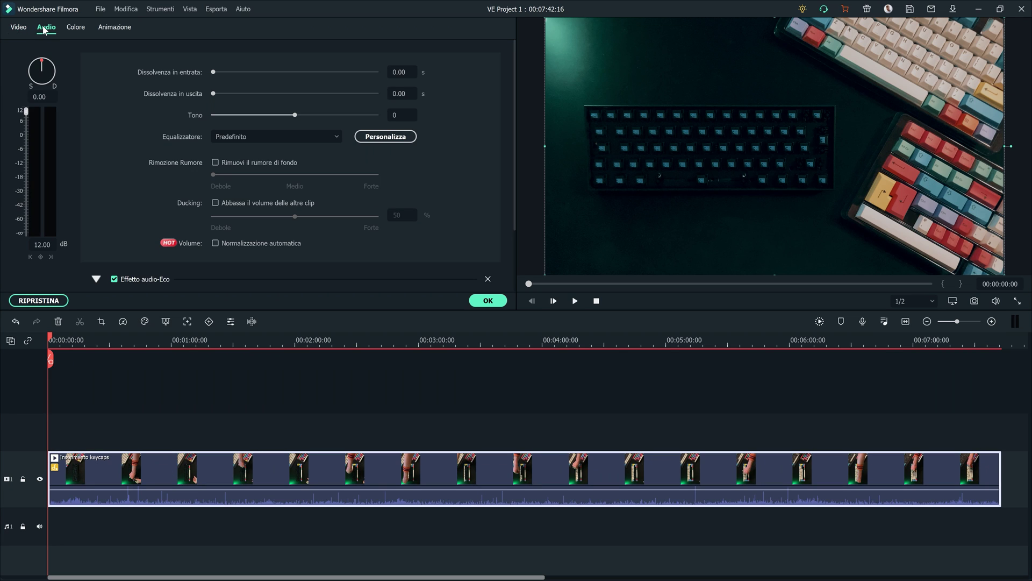
pyautogui.scroll(-3, 116, 193)
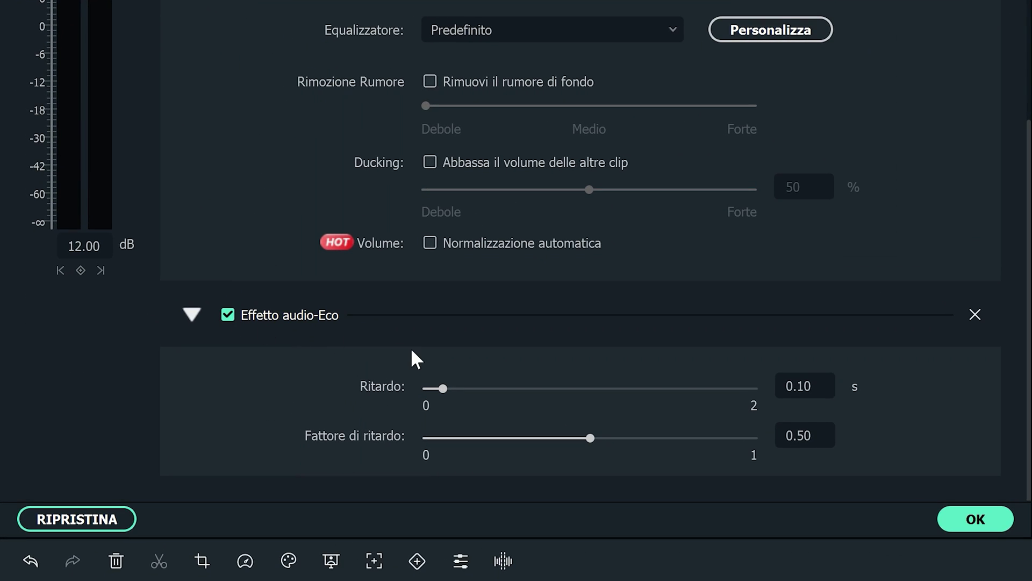
pyautogui.moveTo(442, 389); pyautogui.dragTo(676, 409)
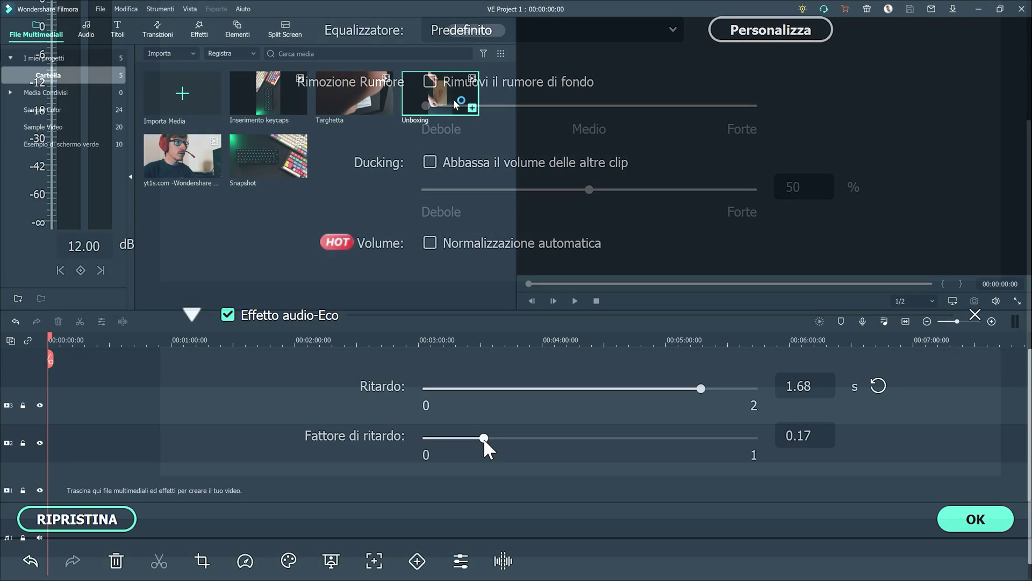
# Step: Extract automatic highlights from the Unboxing clip at 60s (YouTube Shorts) length and scrub back through them on the timeline
pyautogui.rightClick(453, 99)
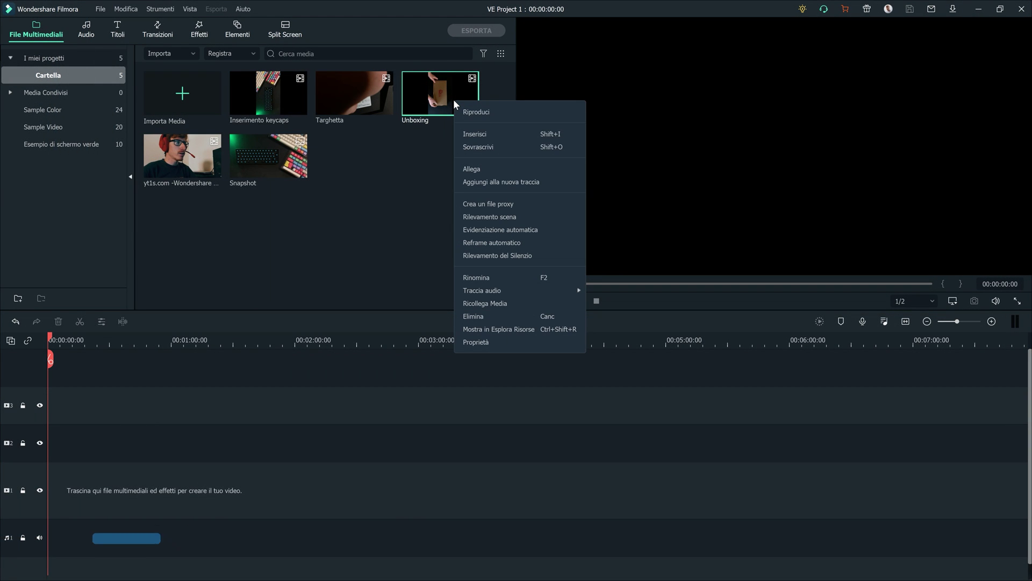
pyautogui.click(488, 229)
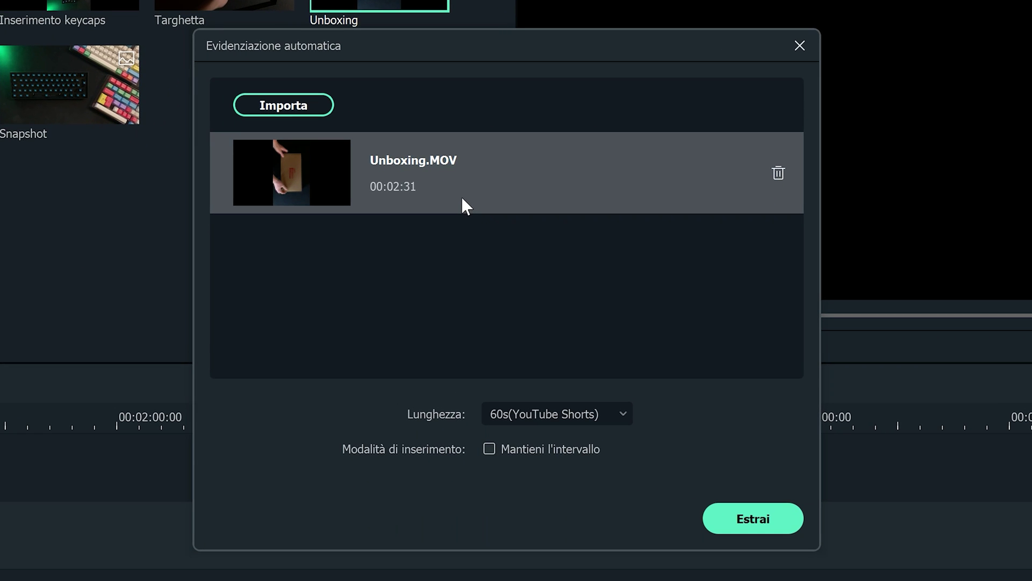
pyautogui.click(721, 518)
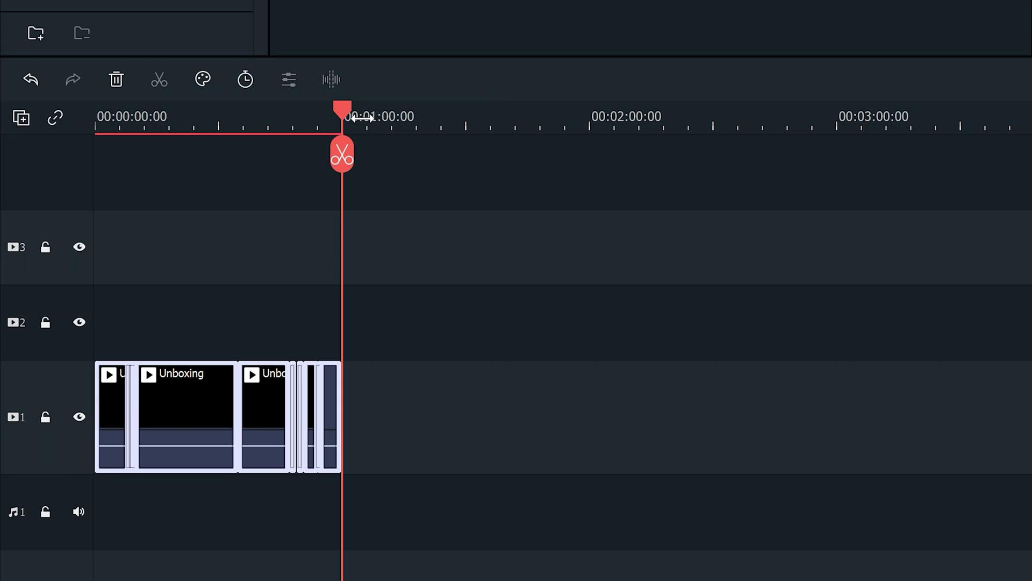
pyautogui.moveTo(341, 111); pyautogui.dragTo(230, 110)
pyautogui.moveTo(230, 109); pyautogui.dragTo(70, 120)
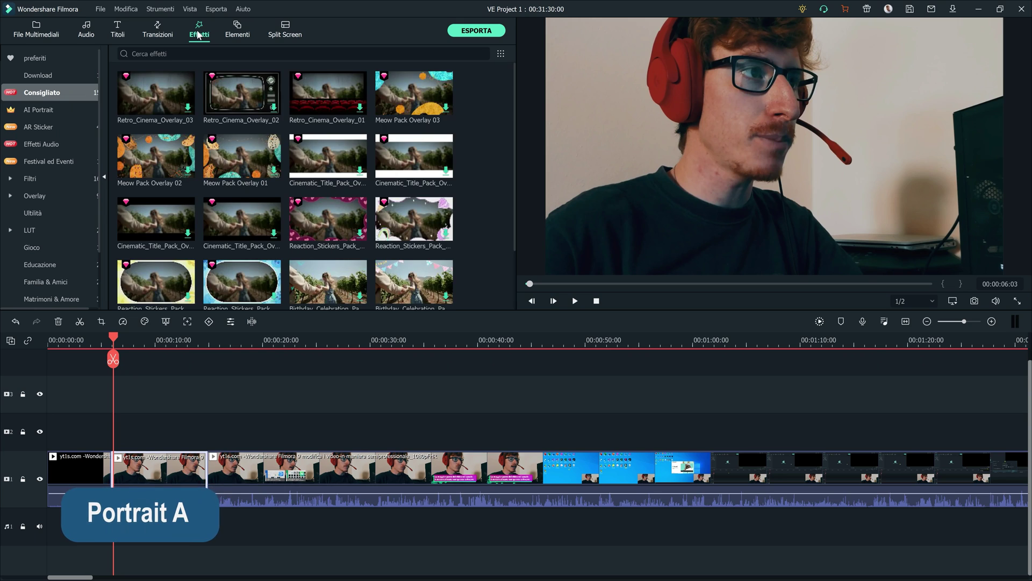
# Step: Place the Human Segmentation AI Portrait effect on video track 2 at the playhead in trial mode and scrub through it
pyautogui.click(70, 110)
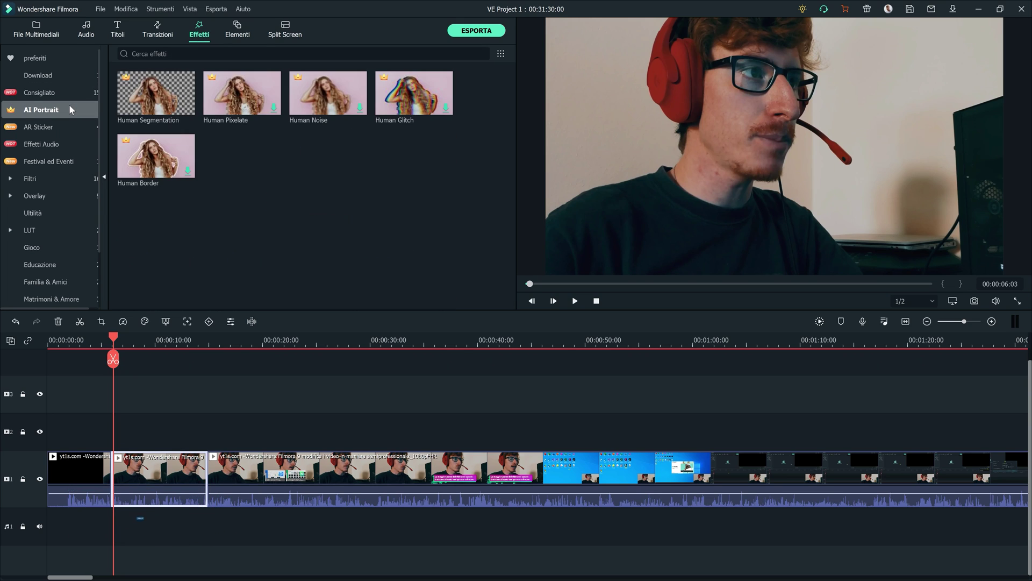
pyautogui.moveTo(135, 99)
pyautogui.moveTo(115, 413); pyautogui.dragTo(119, 433)
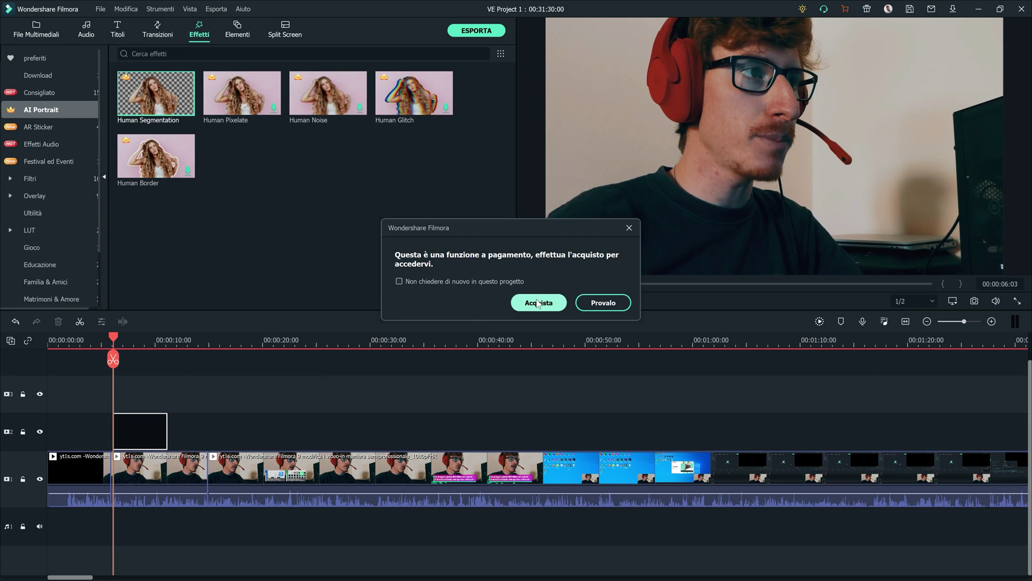
pyautogui.click(594, 303)
pyautogui.moveTo(109, 360); pyautogui.dragTo(125, 339)
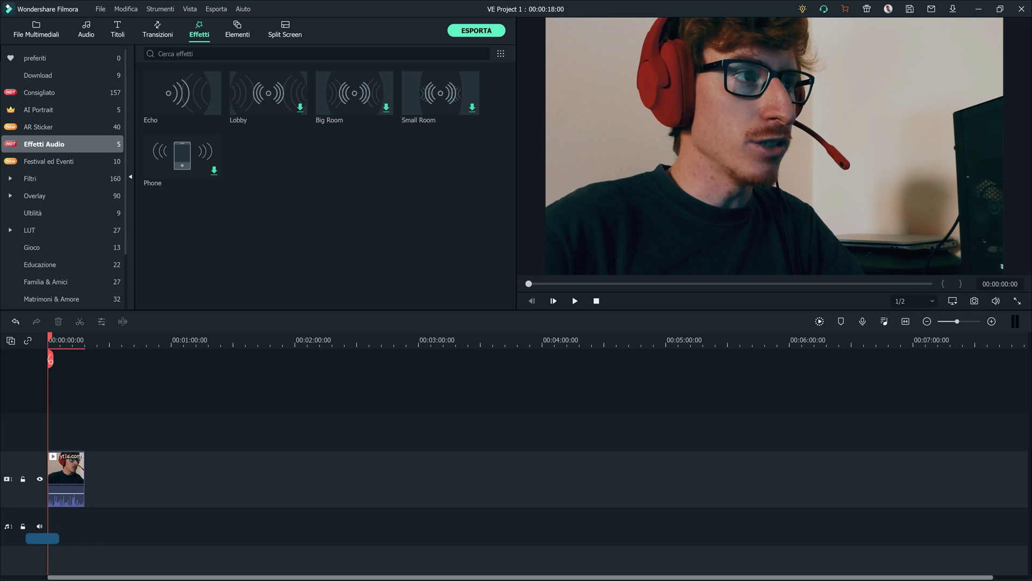
# Step: Find the Pearl Girl AR sticker, apply it to the clip at the start of the timeline and play the result
pyautogui.click(83, 126)
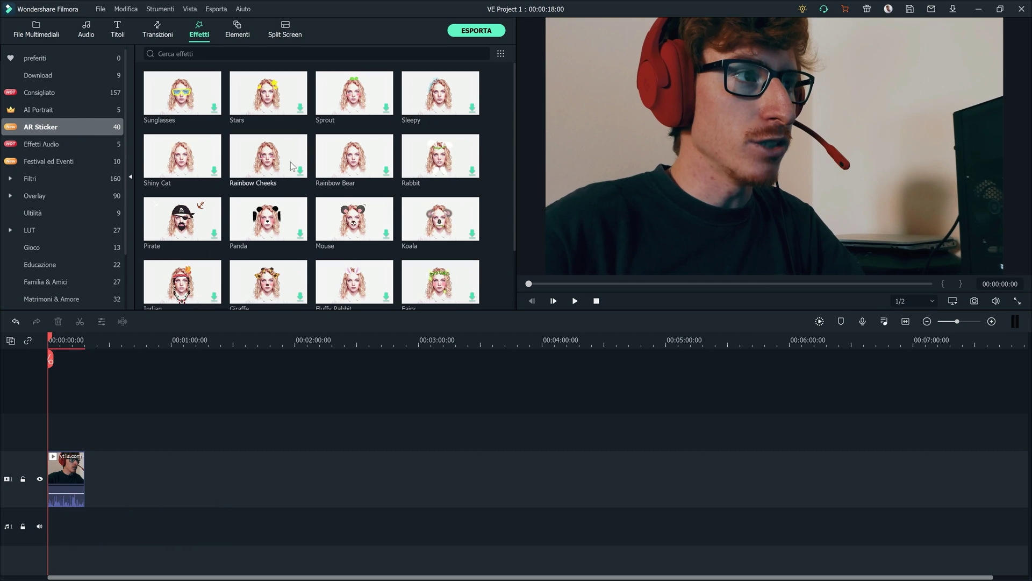
pyautogui.scroll(-5, 317, 188)
pyautogui.click(340, 154)
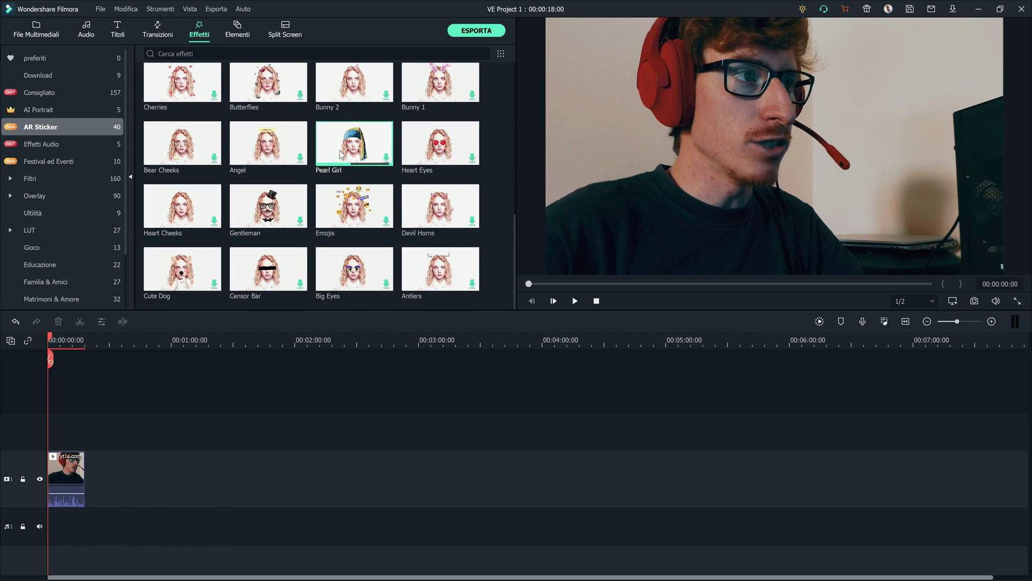
pyautogui.moveTo(321, 164); pyautogui.dragTo(57, 453)
pyautogui.click(575, 300)
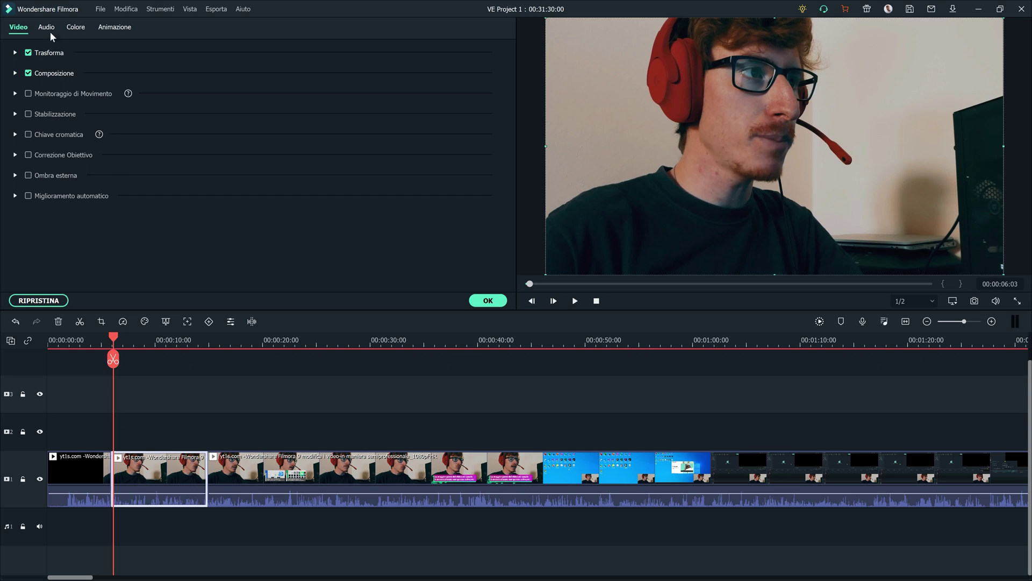
# Step: Enable automatic volume normalization for the selected yt1s.com clip
pyautogui.click(49, 29)
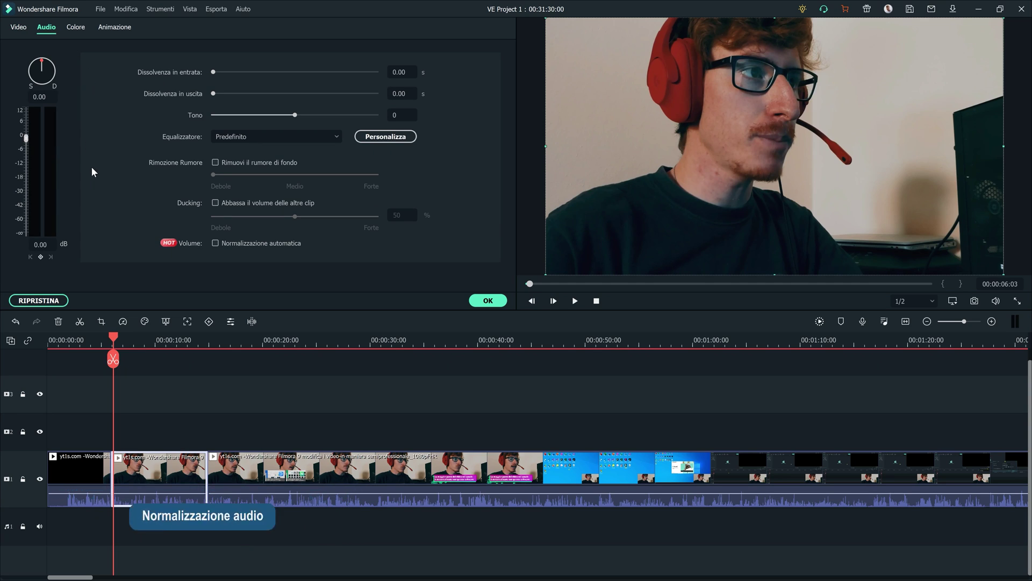
pyautogui.click(215, 243)
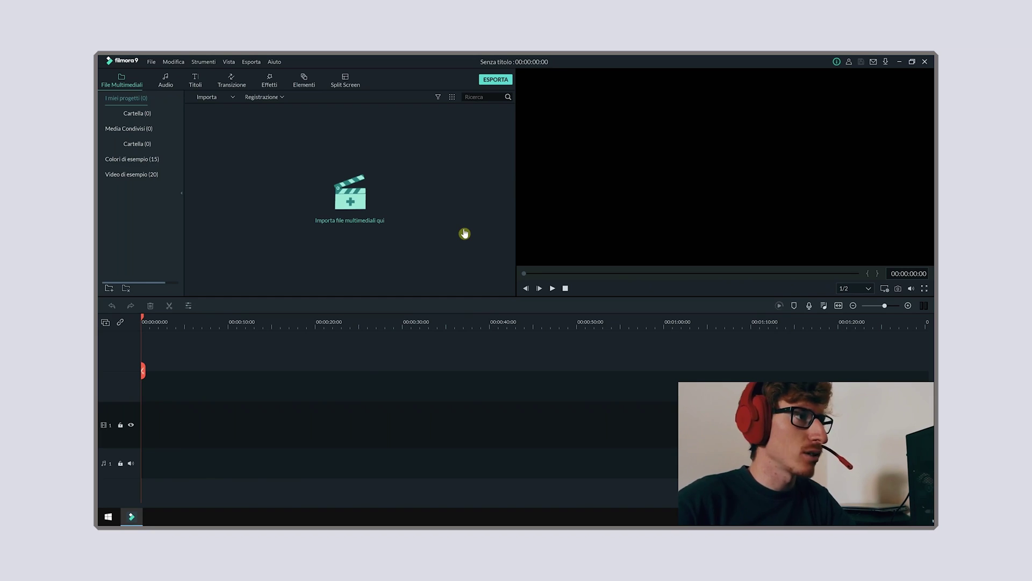
# Step: Set the project resolution to 3840 x 2160 (4k UHD) and the frame rate to 60 fps
pyautogui.click(899, 290)
pyautogui.click(838, 301)
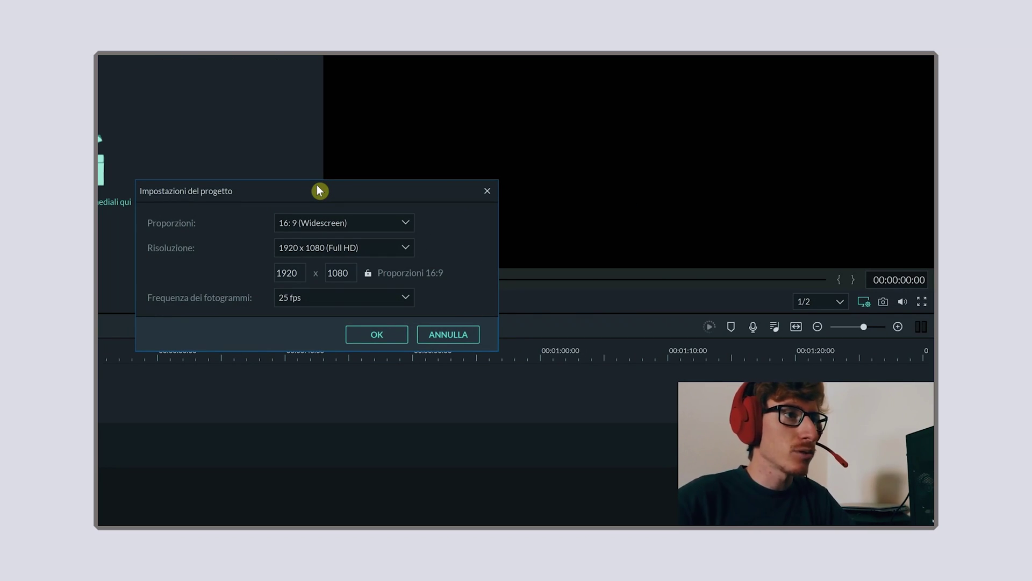
pyautogui.click(395, 248)
pyautogui.click(366, 300)
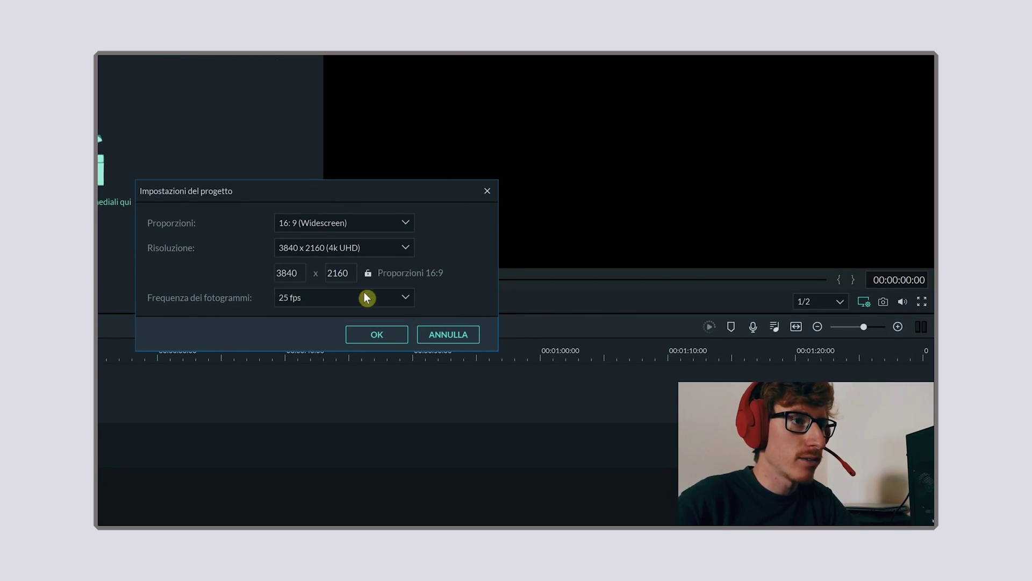
pyautogui.click(312, 297)
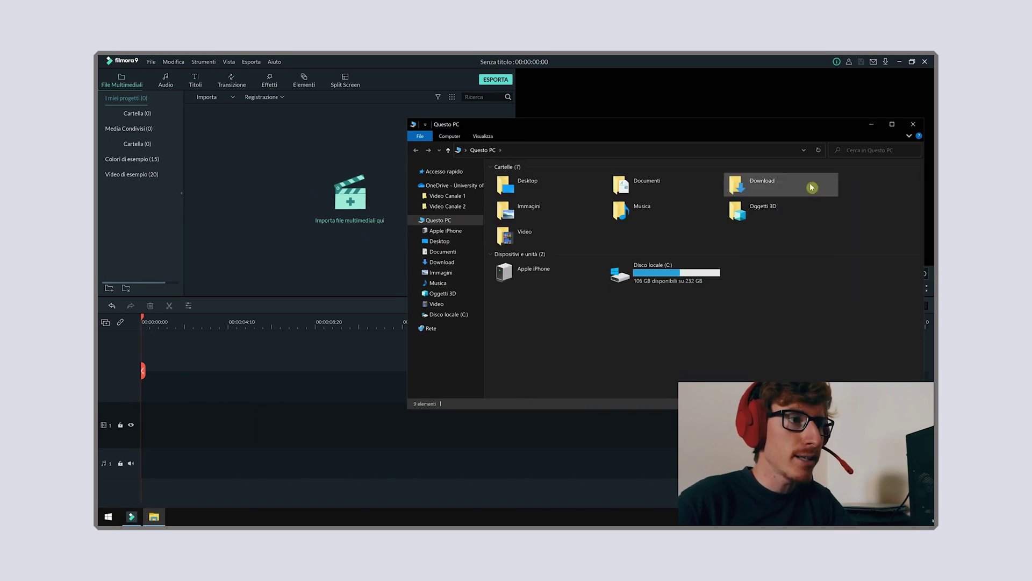
# Step: Import the media files from the Download folder and place the In primo piano clip on video track 1
pyautogui.doubleClick(814, 182)
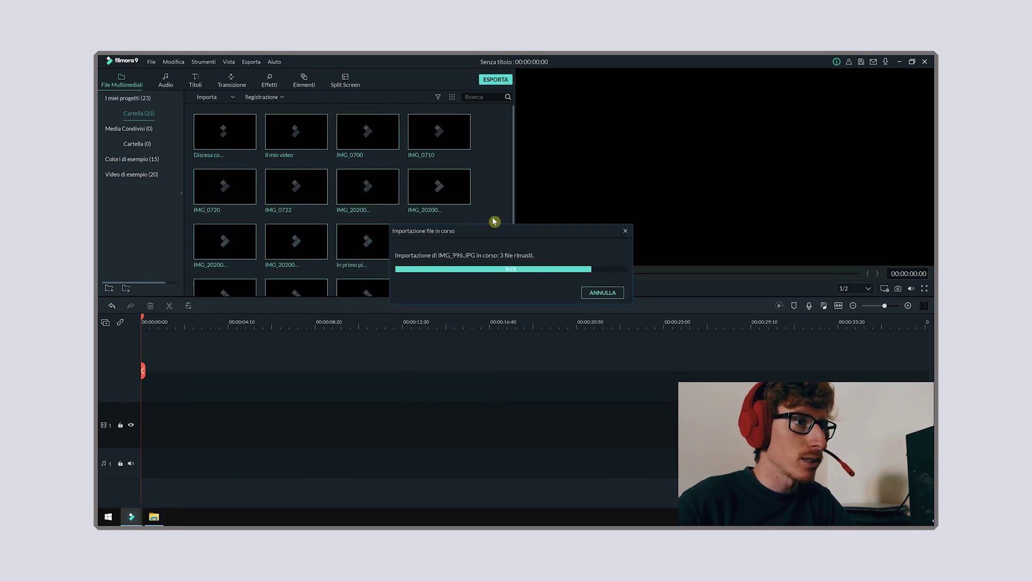
pyautogui.click(592, 295)
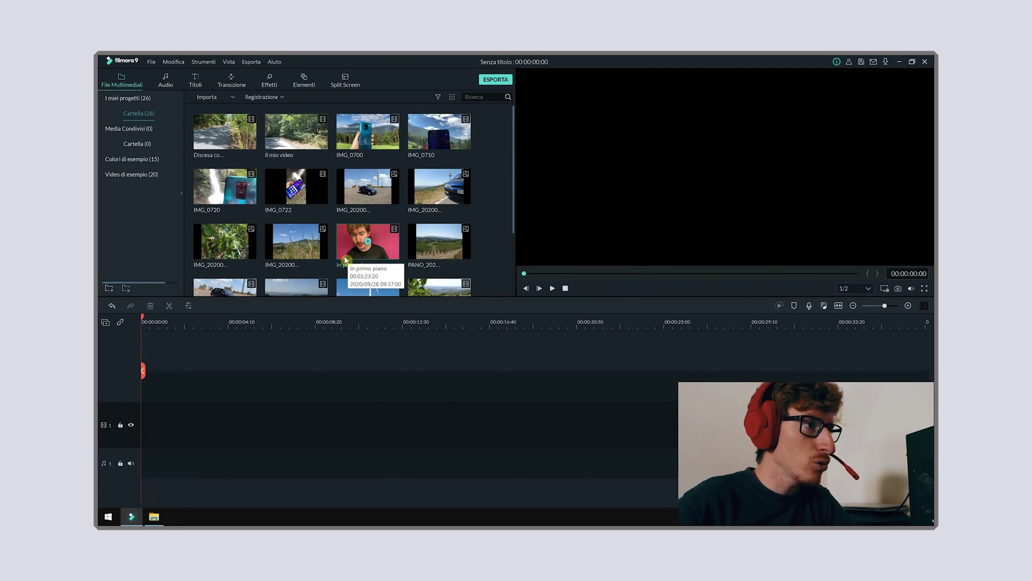
pyautogui.click(366, 249)
pyautogui.click(621, 317)
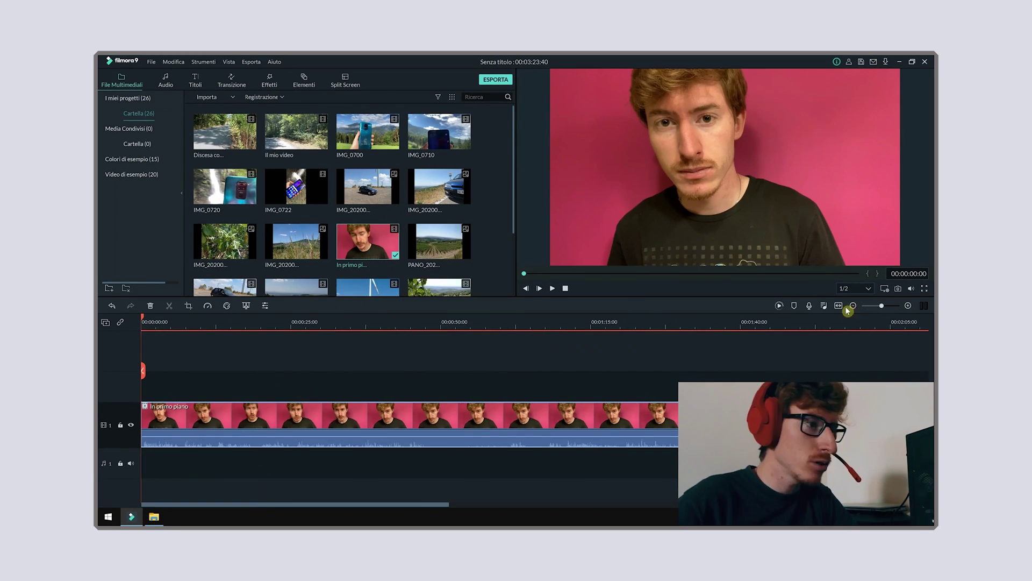
# Step: Detach the audio from the In primo piano clip and delete its video part from the timeline
pyautogui.rightClick(251, 446)
pyautogui.click(321, 305)
pyautogui.press('Delete')
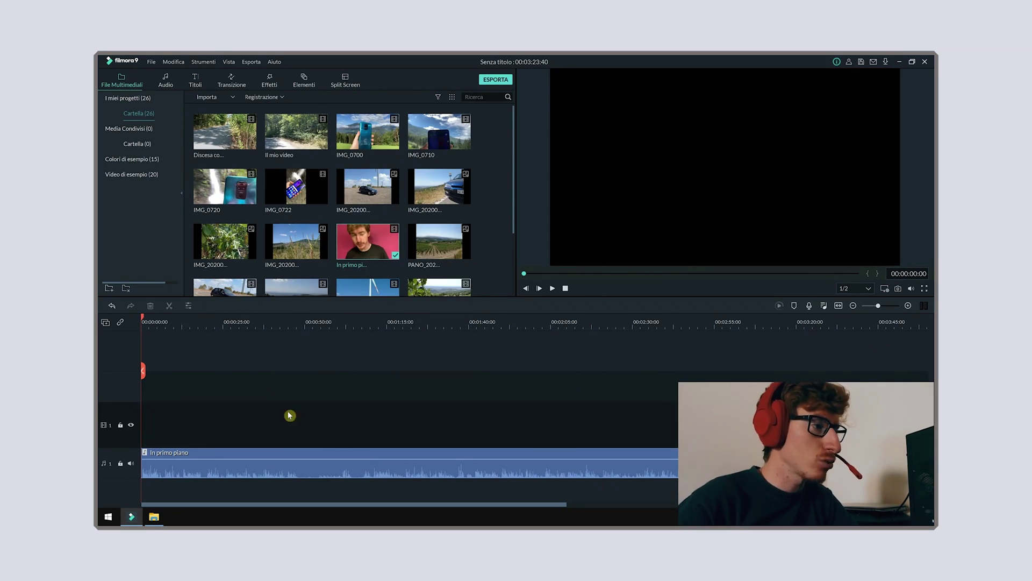
# Step: Open the detached In primo piano audio clip's settings and look through its adjustment options
pyautogui.doubleClick(300, 454)
pyautogui.click(422, 168)
pyautogui.click(505, 200)
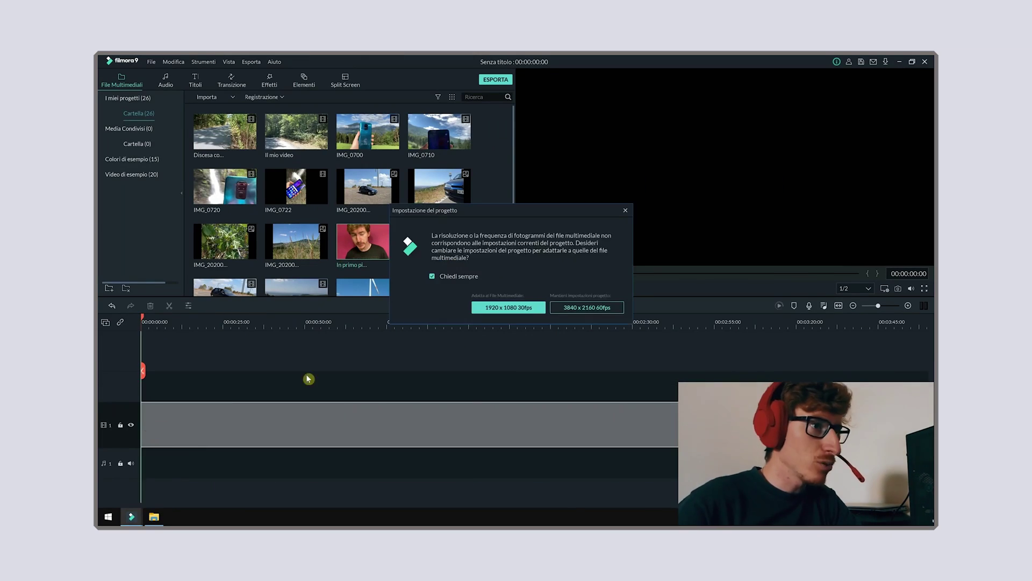
# Step: Place the In primo piano clip on video track 1 again, keeping the 3840 x 2160 60fps project settings, and play it
pyautogui.click(677, 322)
pyautogui.click(531, 321)
pyautogui.click(529, 406)
pyautogui.press('space')
pyautogui.scroll(-3, 345, 355)
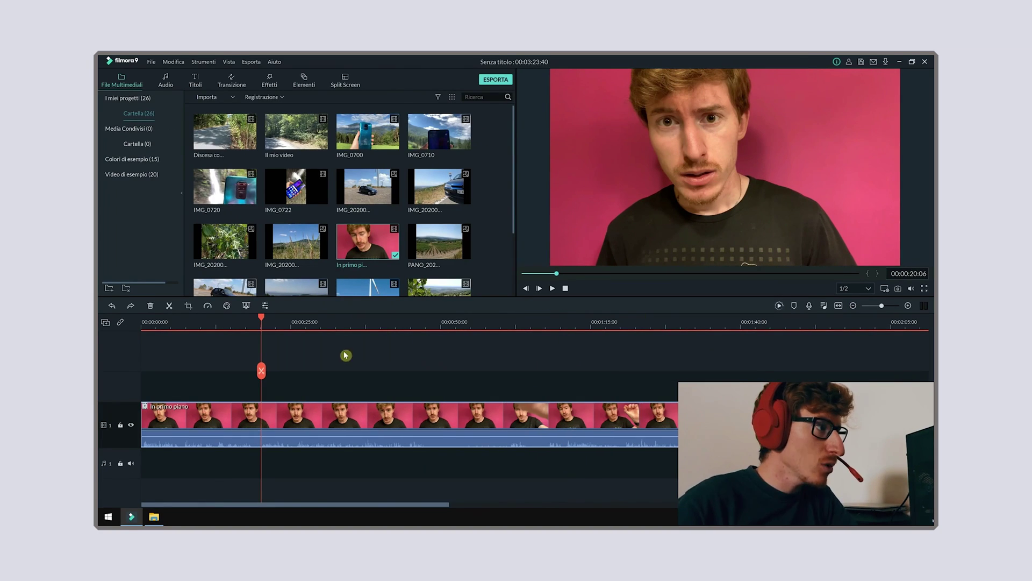
# Step: Open the In primo piano clip's advanced color correction and examine its manual light and color adjustments and its presets
pyautogui.doubleClick(291, 426)
pyautogui.click(224, 77)
pyautogui.click(189, 77)
pyautogui.click(328, 250)
pyautogui.click(329, 253)
pyautogui.click(424, 287)
pyautogui.scroll(-5, 299, 338)
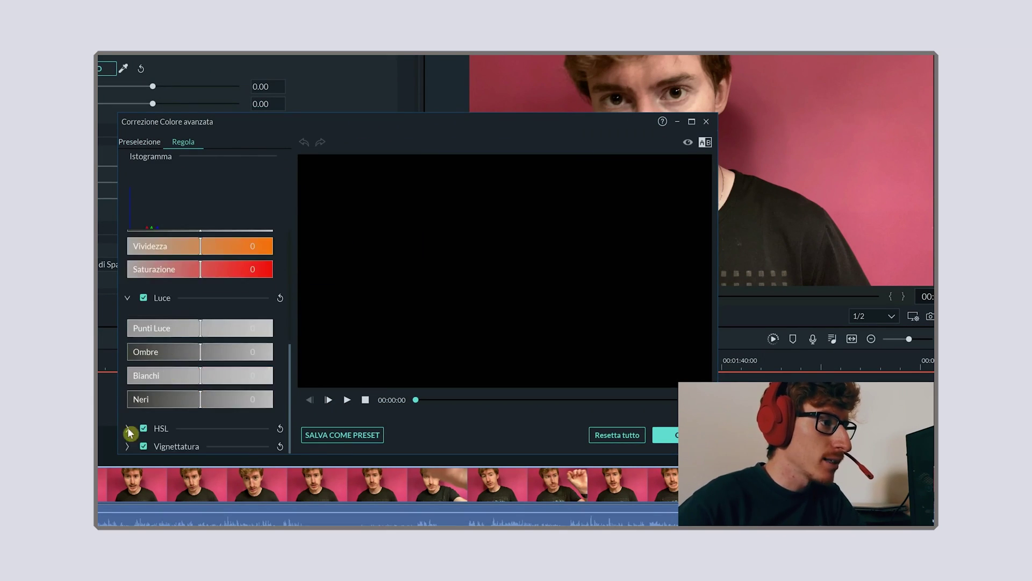
pyautogui.click(137, 142)
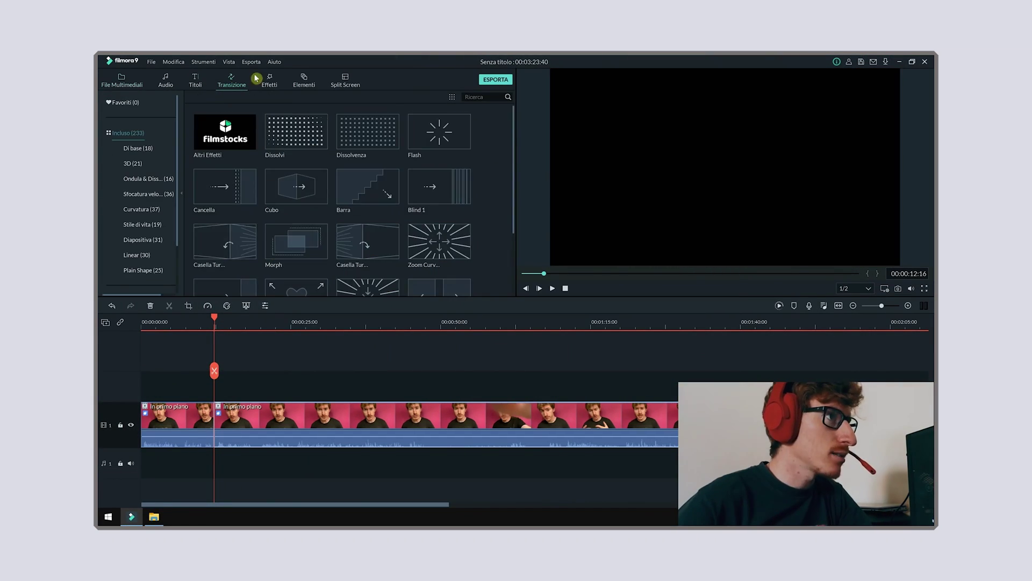
# Step: Try the Dissolvi transition on the split In primo piano clip and the Spunta effect on video track 2 above it
pyautogui.moveTo(296, 131); pyautogui.dragTo(265, 430)
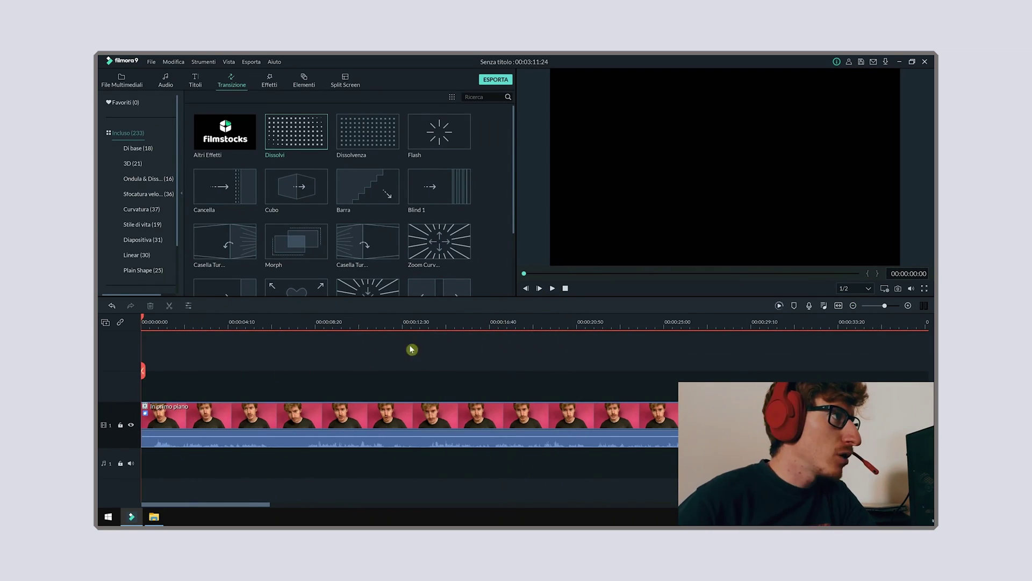
pyautogui.click(270, 81)
pyautogui.scroll(-3, 511, 205)
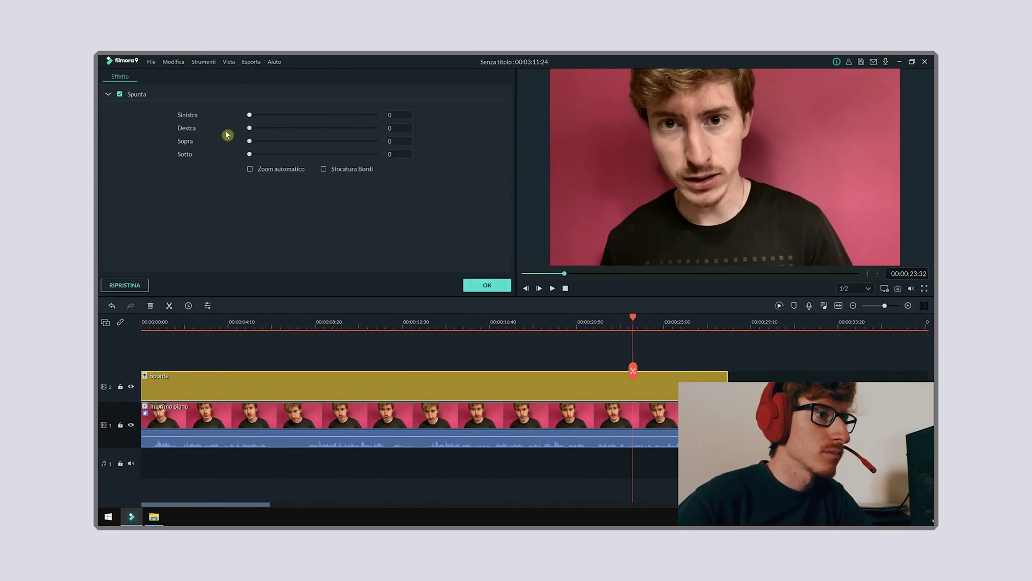
pyautogui.hotkey('ctrl', '-')
pyautogui.click(487, 285)
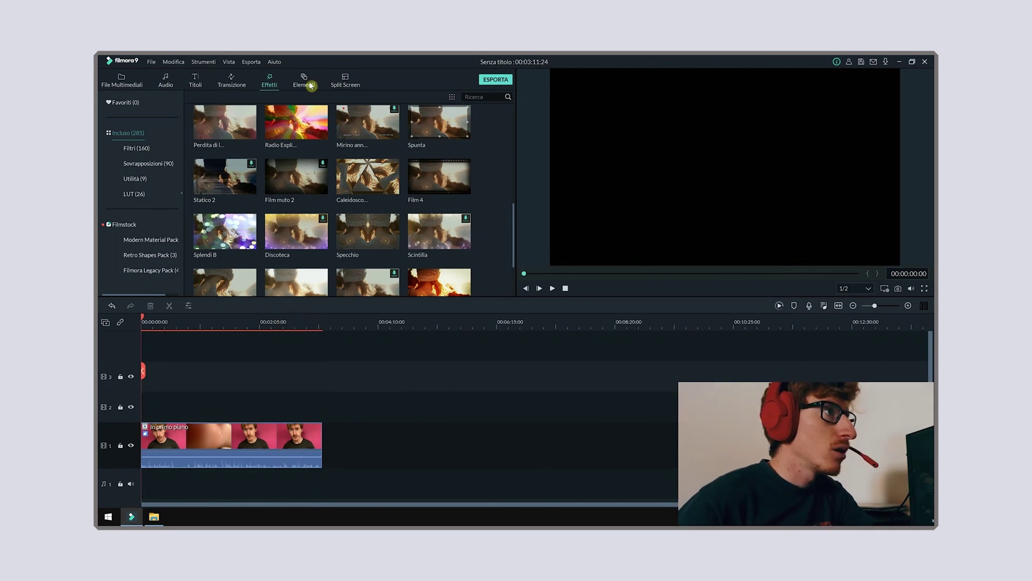
# Step: Browse the elements library, viewing the Disegnato a Mano category and the Filmstock section
pyautogui.click(303, 80)
pyautogui.click(133, 240)
pyautogui.click(150, 170)
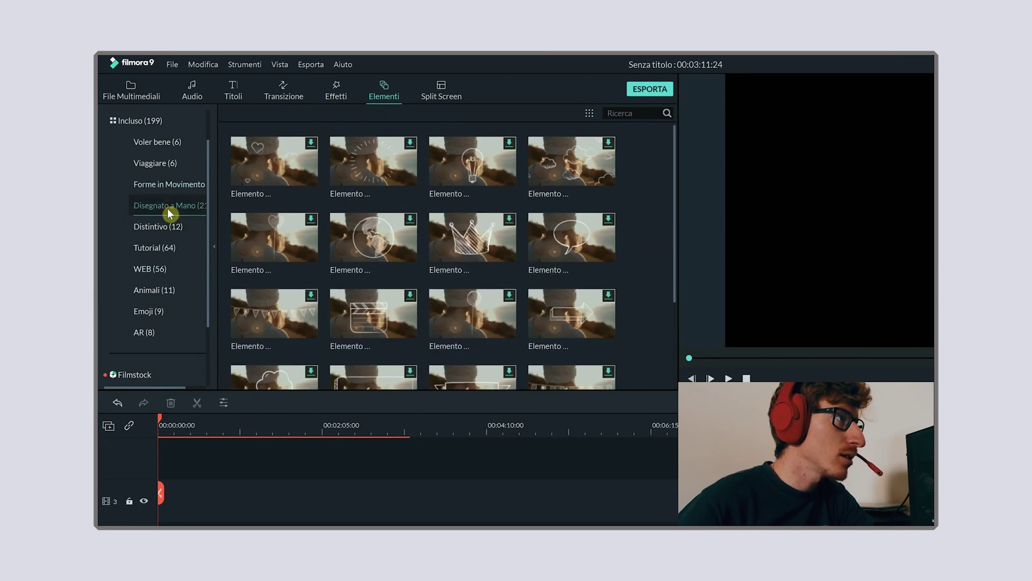
pyautogui.scroll(-3, 154, 266)
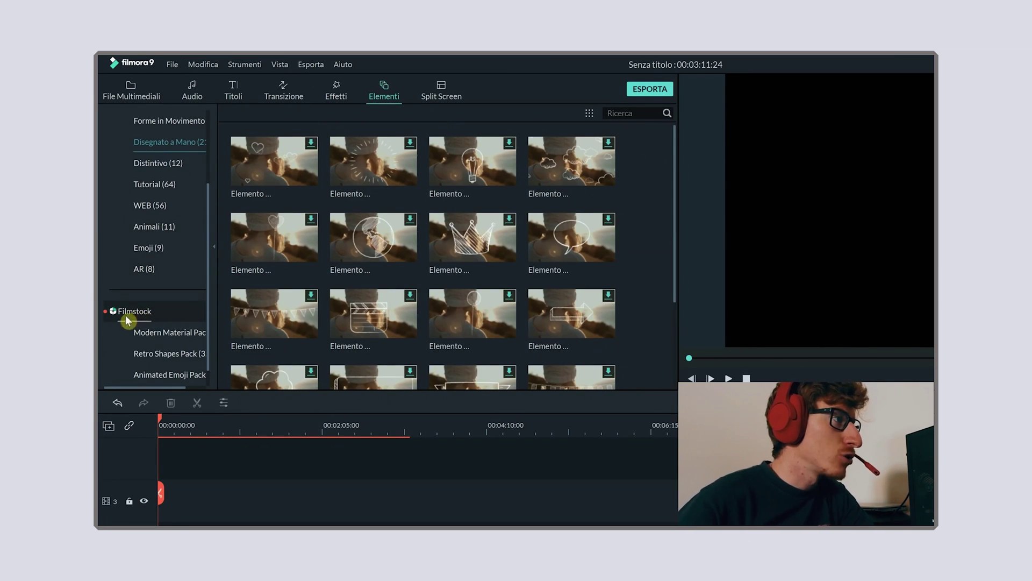
pyautogui.click(168, 310)
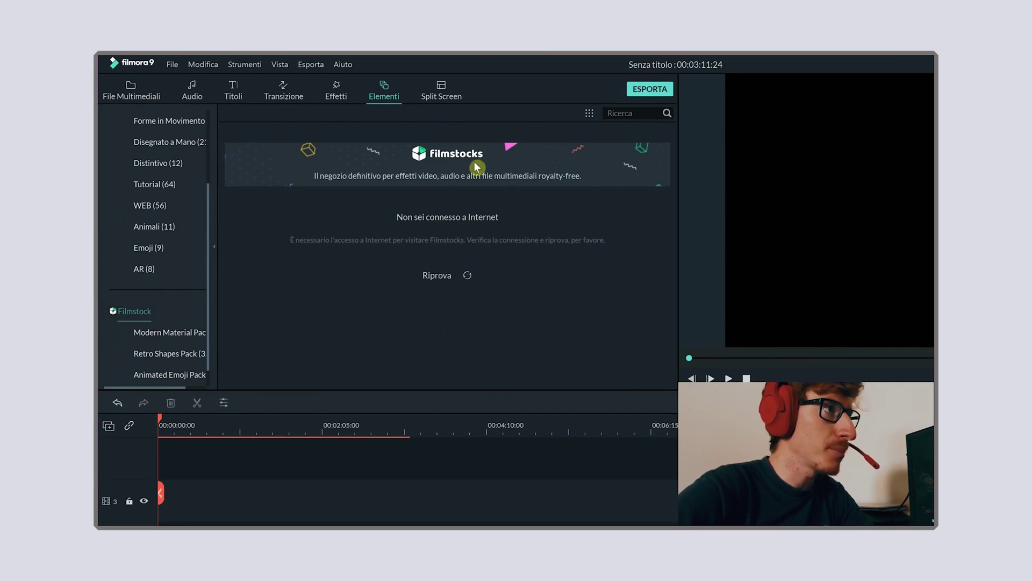